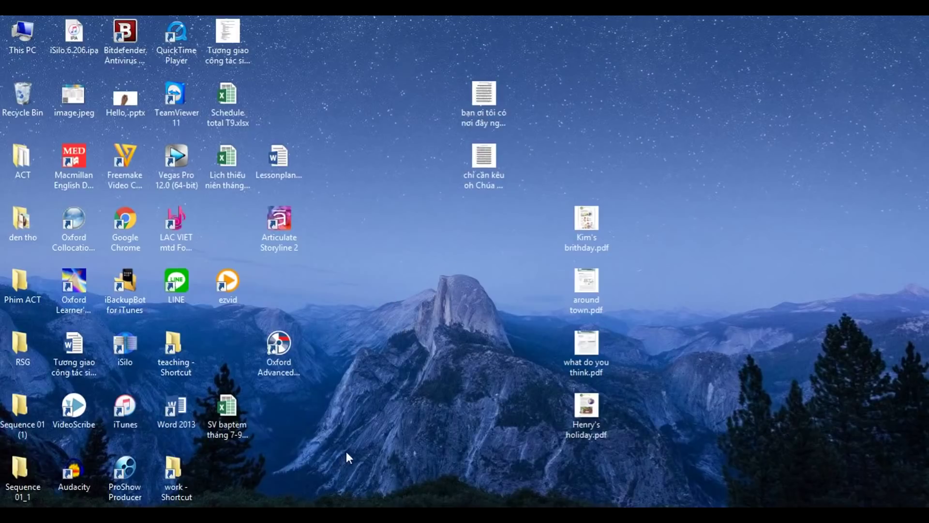
# Launch VideoScribe from its desktop shortcut to reach the projects screen.
pyautogui.click(82, 424)
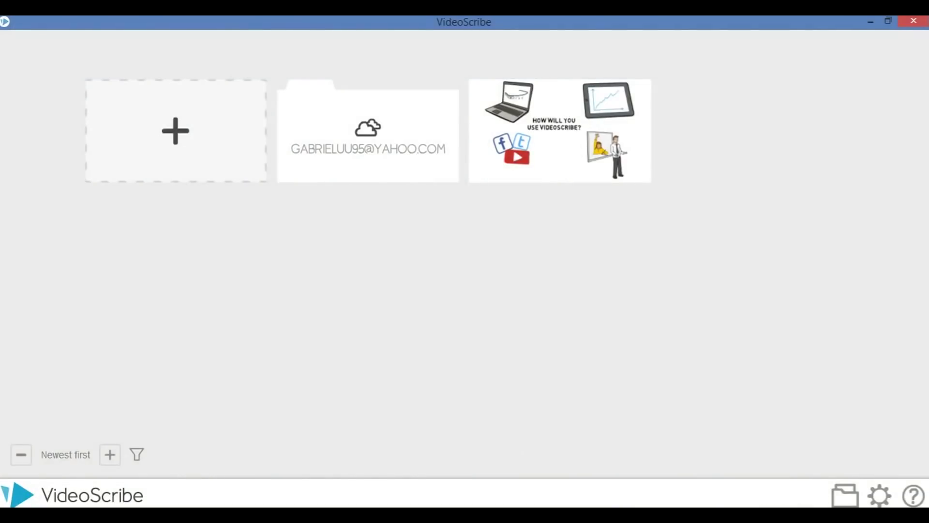
# Create a new blank scribe, dismiss the hints box, and open the Add text dialog.
pyautogui.moveTo(137, 515)
pyautogui.click(176, 130)
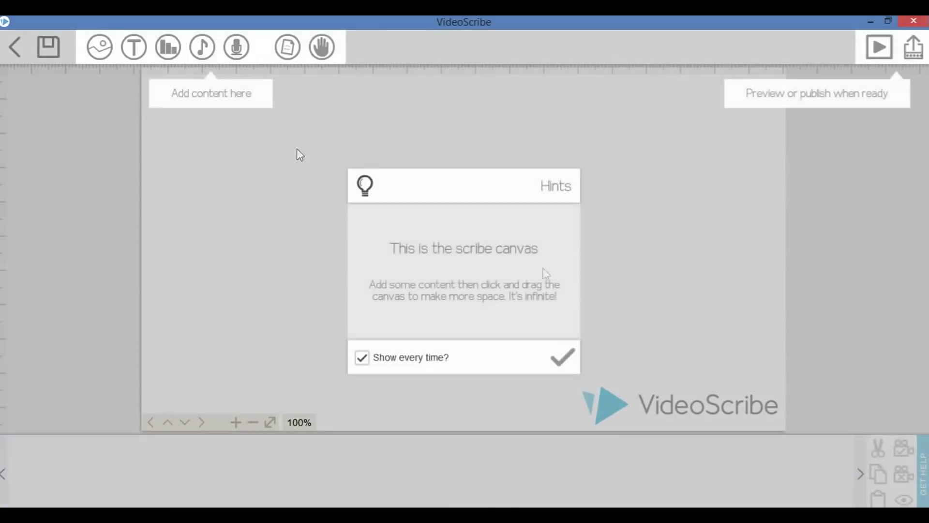
pyautogui.click(571, 366)
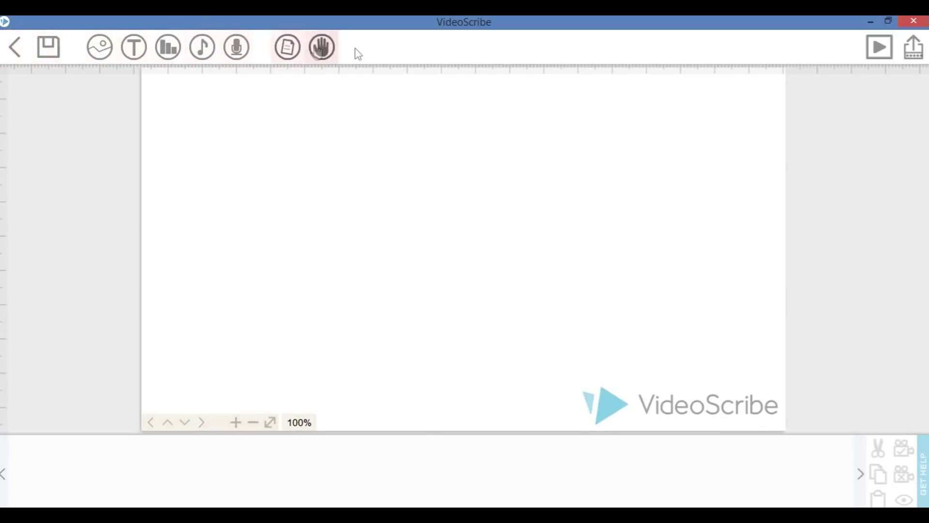
pyautogui.click(132, 58)
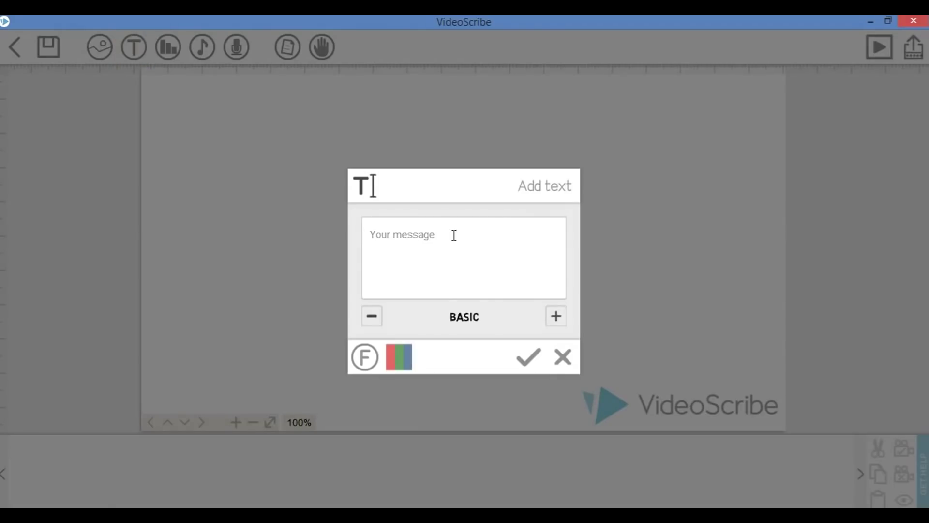
# Add the text 'Hello, this is videoscribe tutorial' in red Adobe Garamond Pro.
pyautogui.write('Hel')
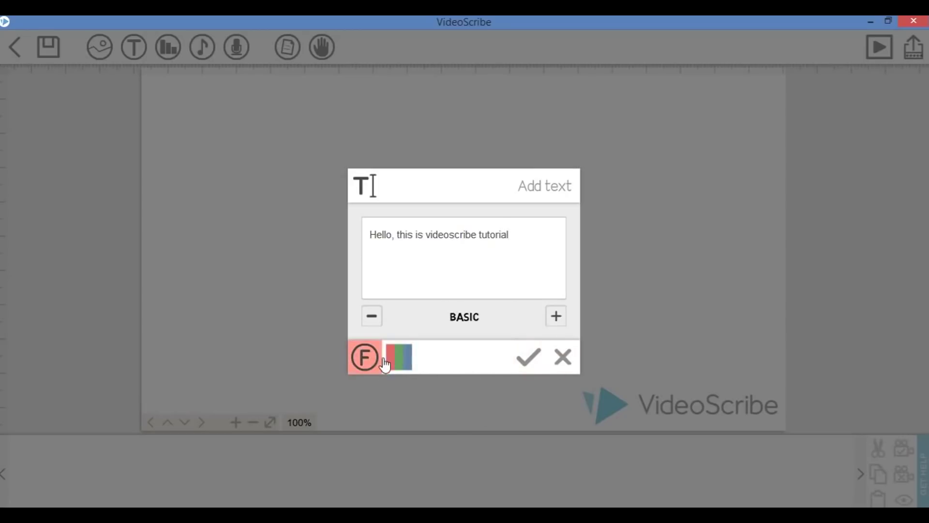
pyautogui.click(364, 357)
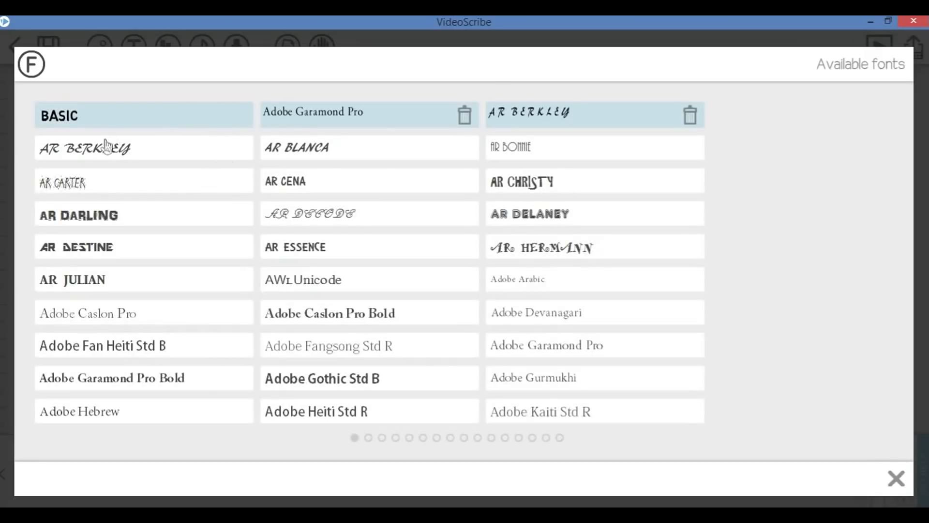
pyautogui.click(361, 120)
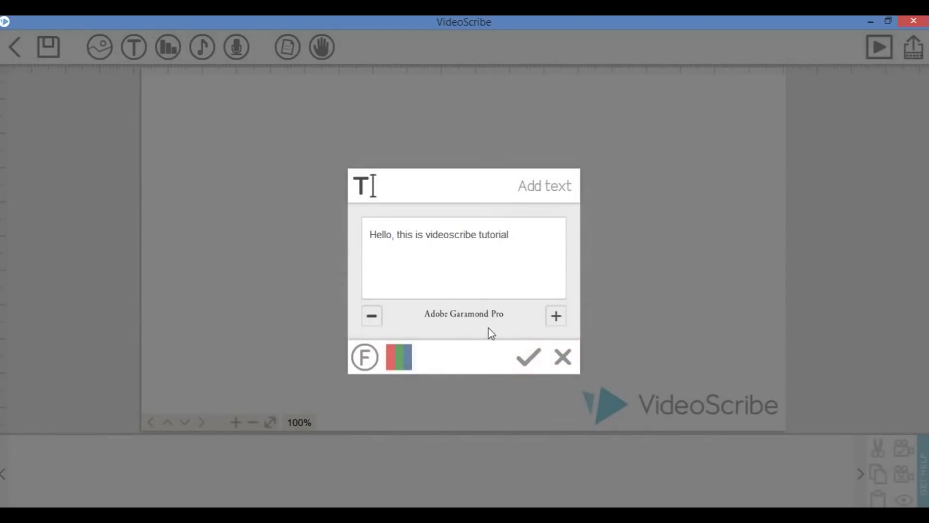
pyautogui.click(400, 356)
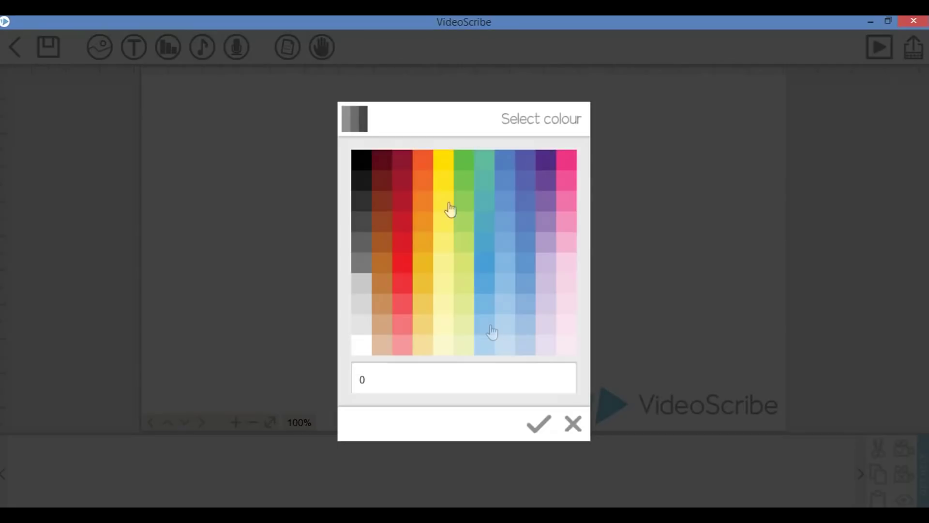
pyautogui.click(401, 218)
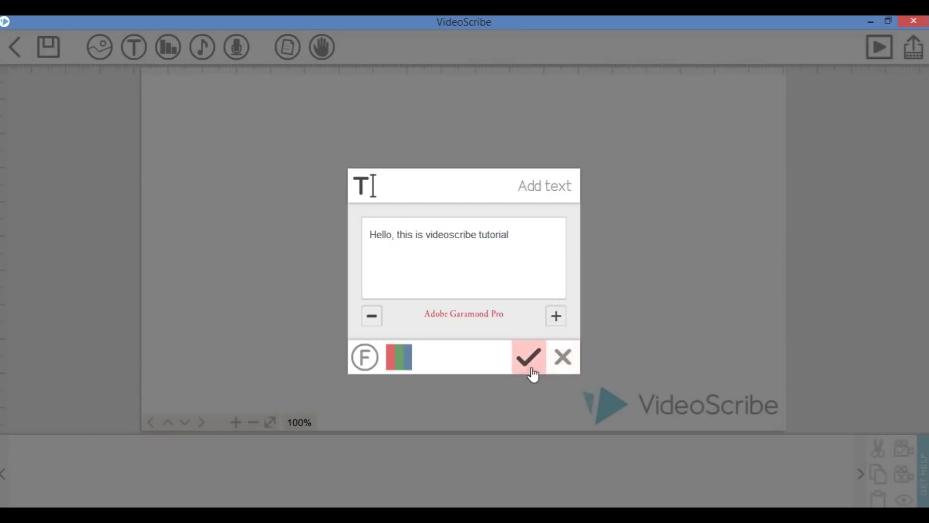
pyautogui.click(531, 361)
# Shrink the title and position it near the top of the canvas.
pyautogui.moveTo(668, 280); pyautogui.dragTo(624, 273)
pyautogui.moveTo(526, 242); pyautogui.dragTo(513, 135)
pyautogui.click(610, 242)
pyautogui.click(397, 229)
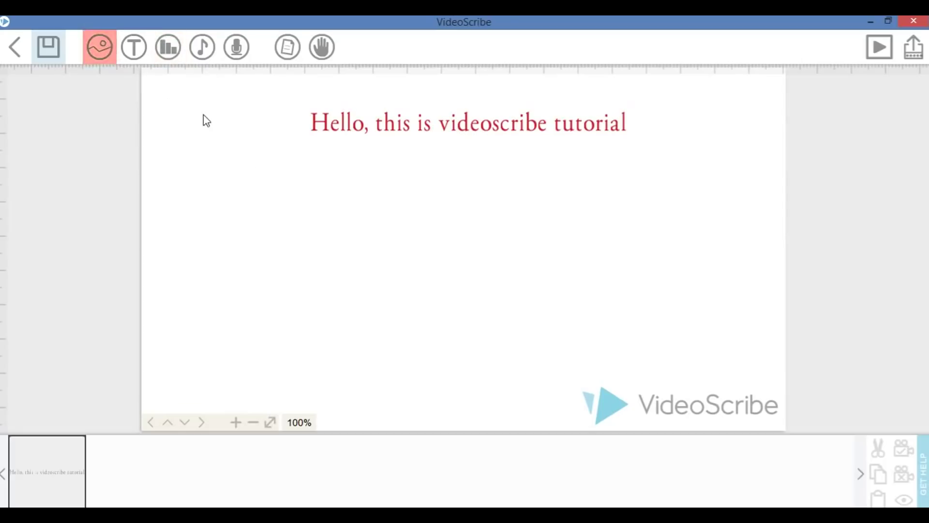
# Search the image library for 'blackboard' and add the plain board image below the title.
pyautogui.click(101, 48)
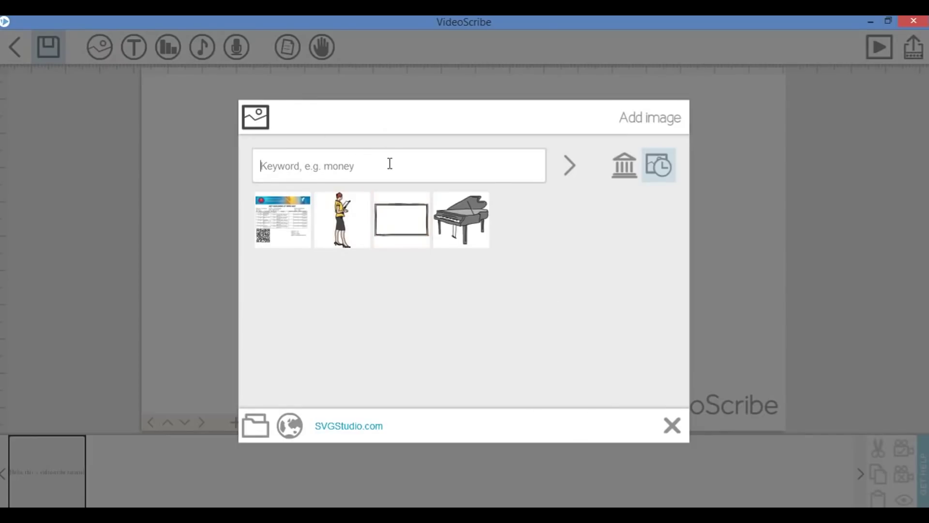
pyautogui.write('blackboard')
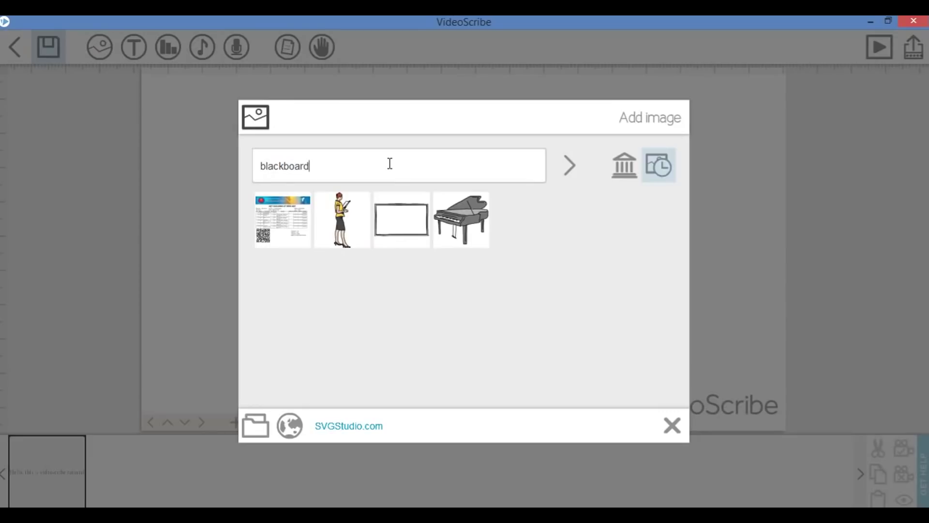
pyautogui.press('Return')
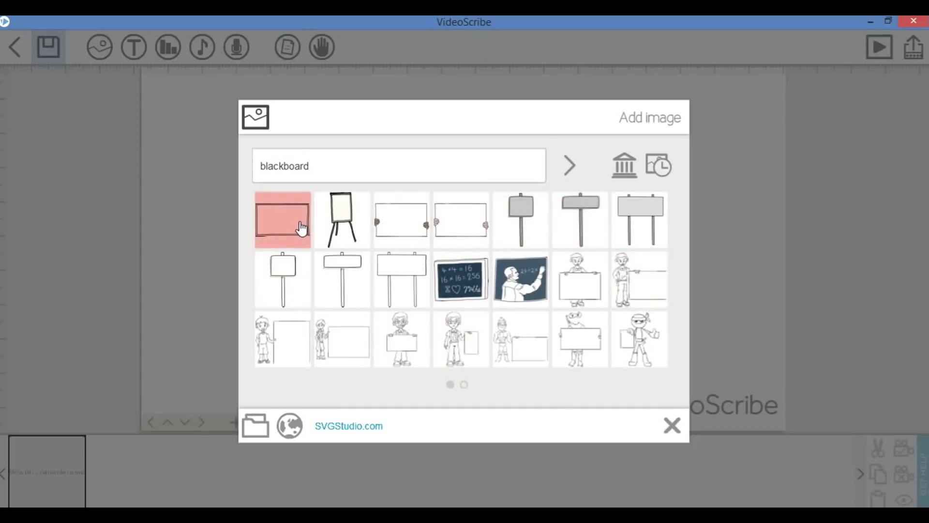
pyautogui.click(301, 227)
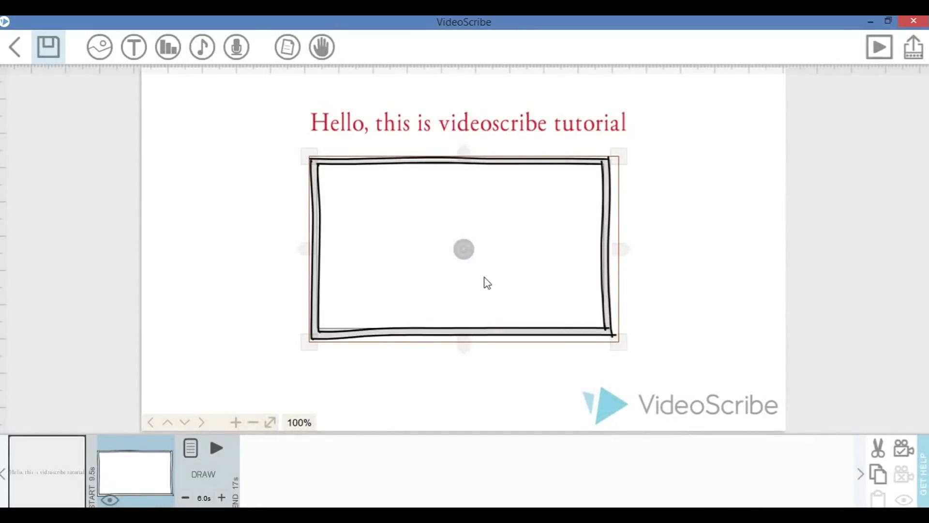
pyautogui.click(726, 274)
# Select the board image, open its animation properties, and preview its 6.0s drawing.
pyautogui.click(145, 481)
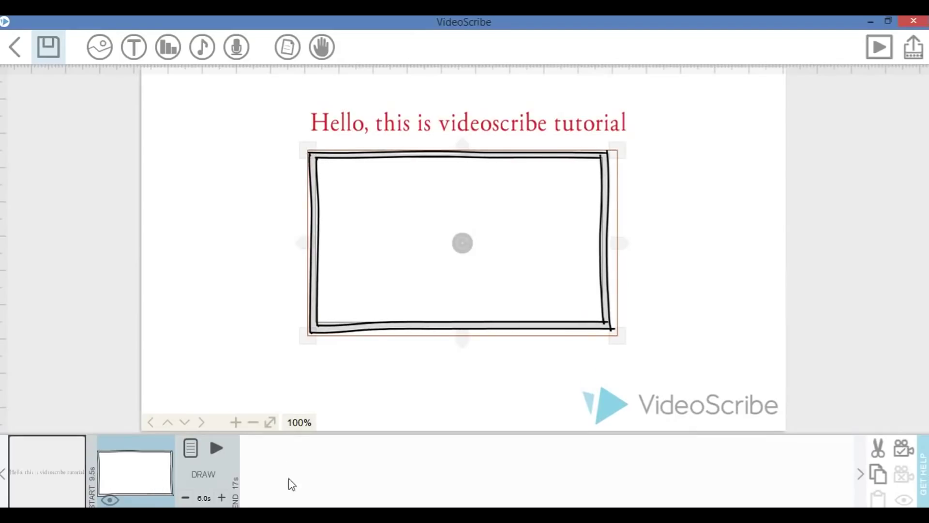
pyautogui.click(56, 480)
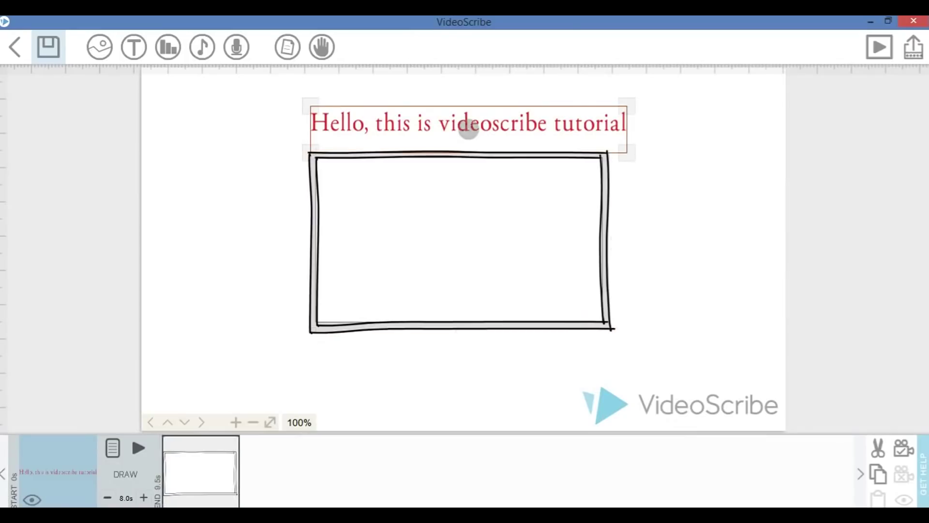
pyautogui.click(210, 471)
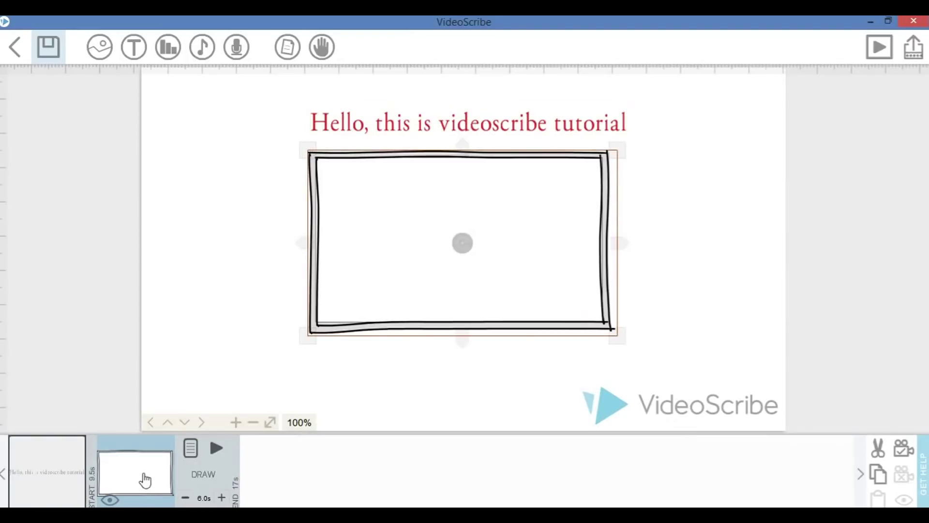
pyautogui.click(190, 449)
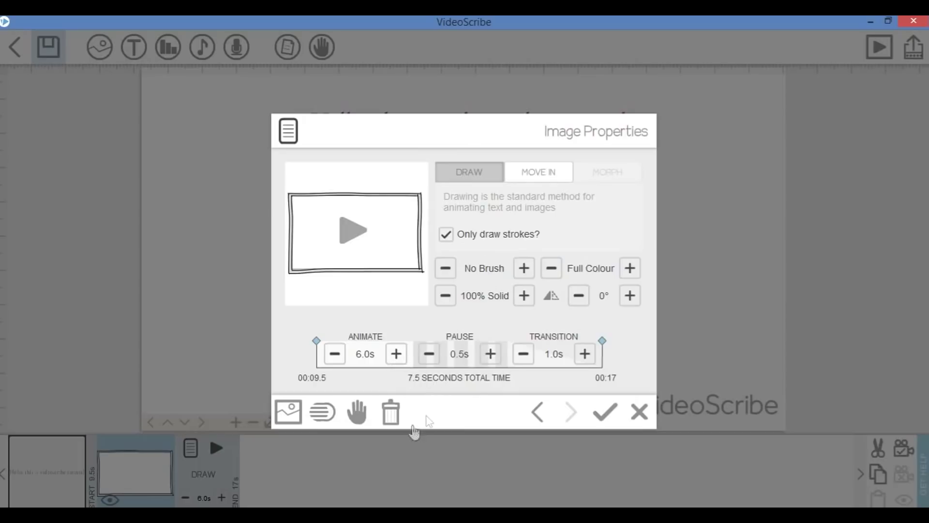
pyautogui.click(358, 239)
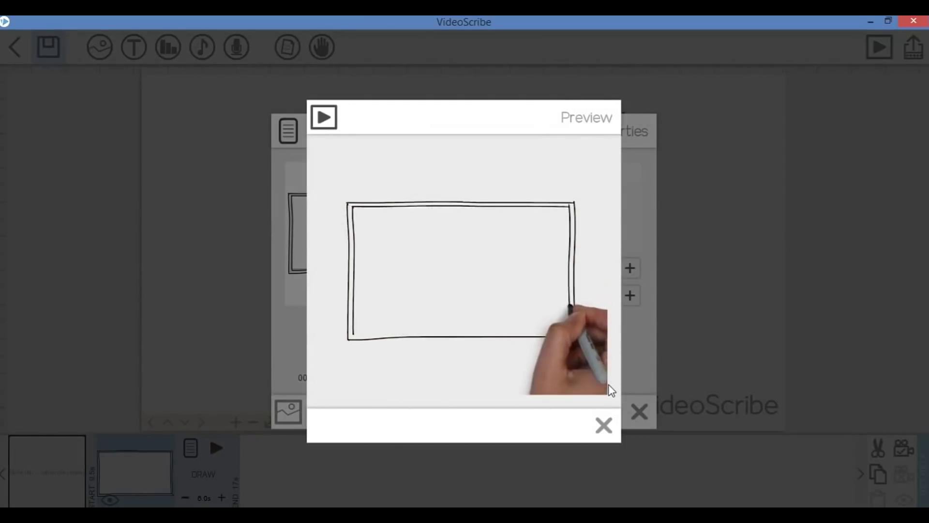
pyautogui.click(604, 426)
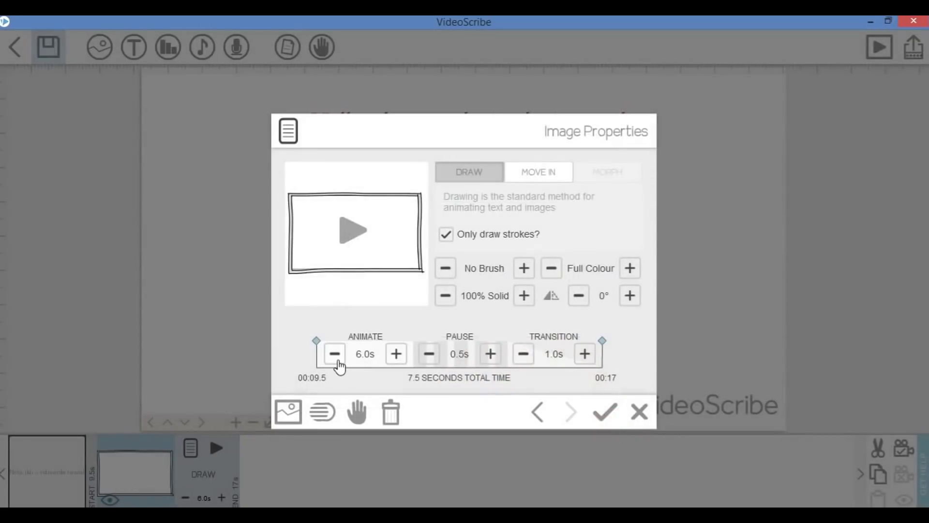
# Shorten the board's draw time to 3.0s, previewing along the way, and apply it.
pyautogui.click(334, 354)
pyautogui.click(334, 354)
pyautogui.click(335, 354)
pyautogui.click(377, 266)
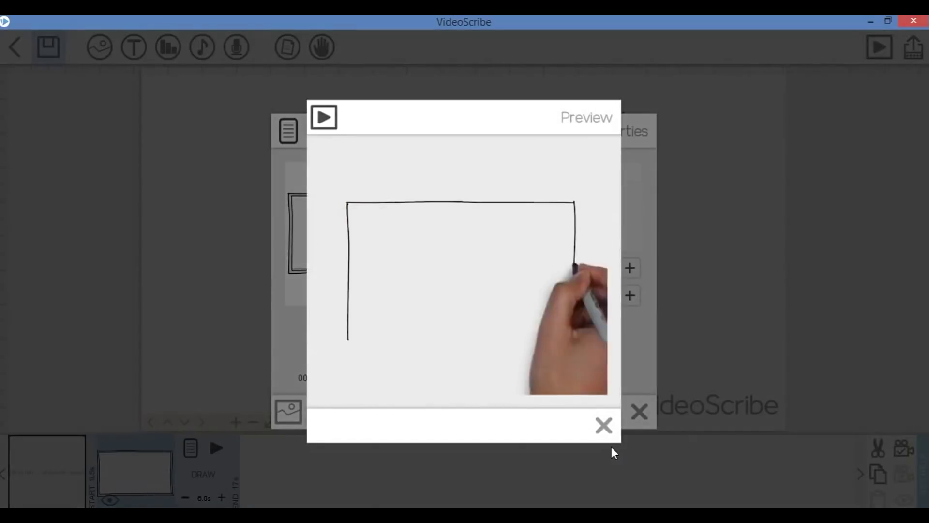
pyautogui.click(604, 426)
pyautogui.click(334, 356)
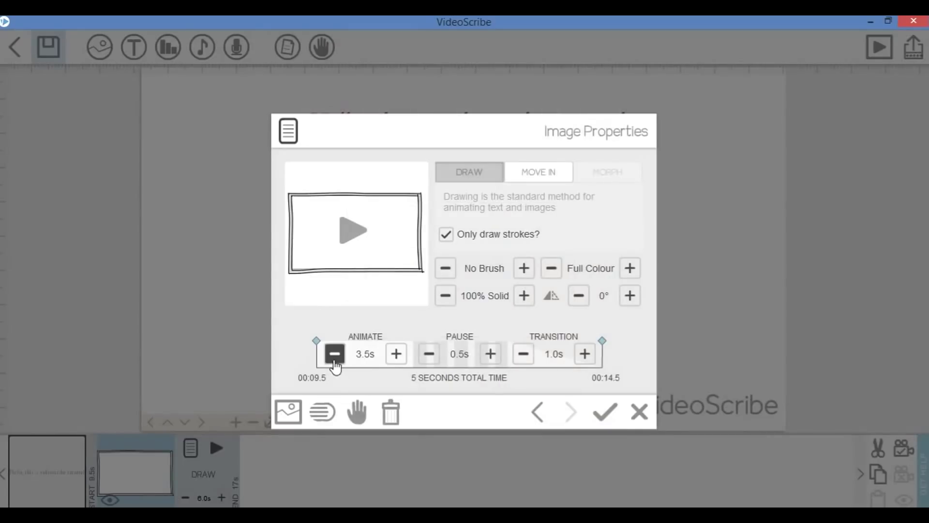
pyautogui.click(388, 240)
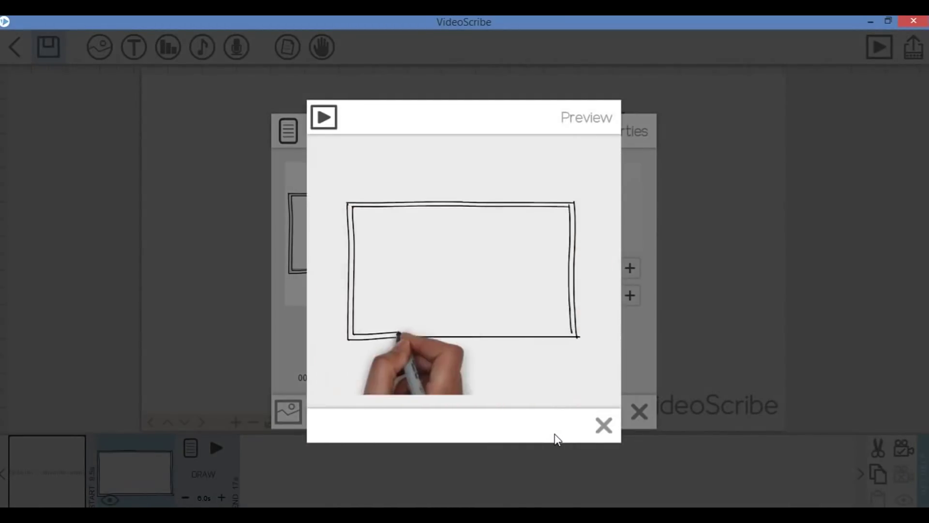
pyautogui.click(604, 426)
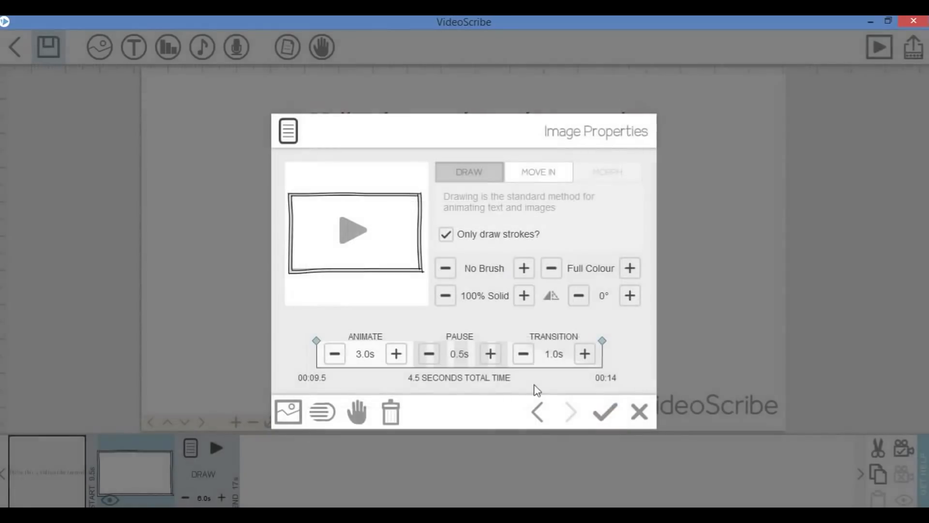
pyautogui.click(602, 412)
pyautogui.click(264, 217)
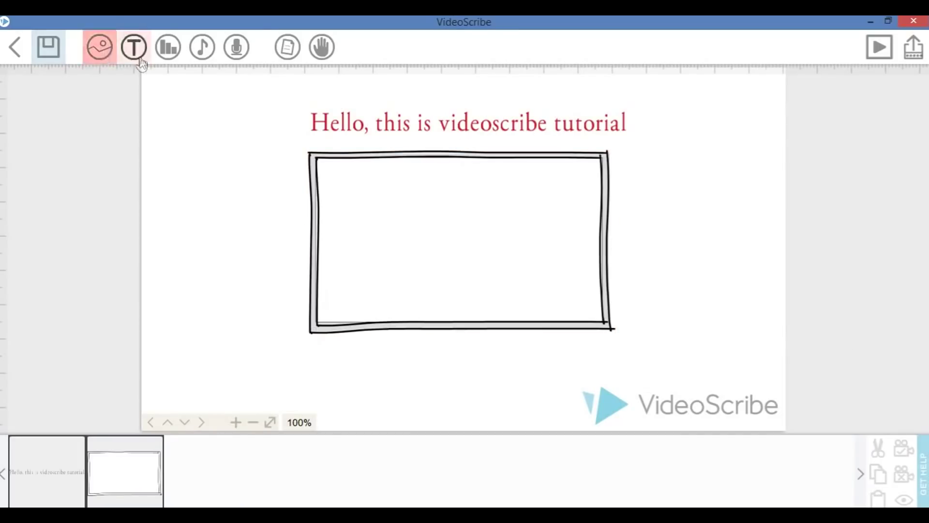
pyautogui.click(98, 44)
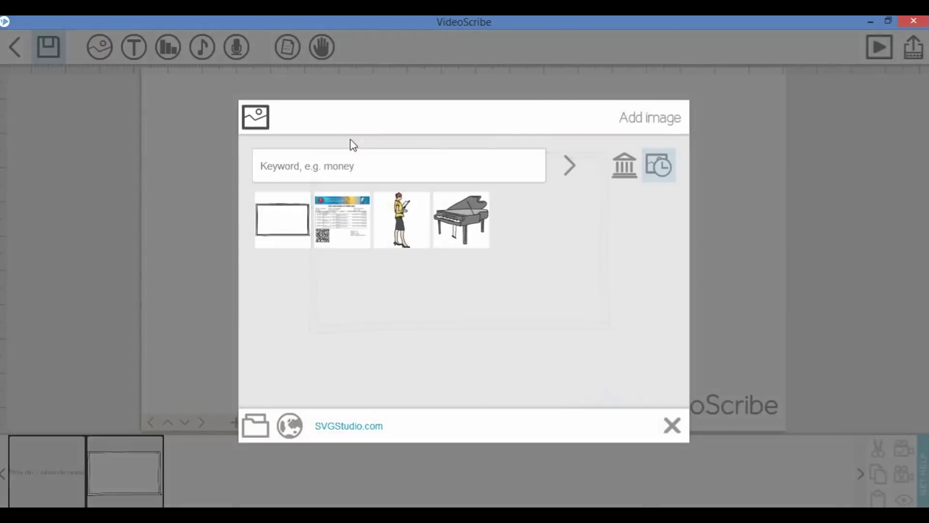
pyautogui.click(402, 235)
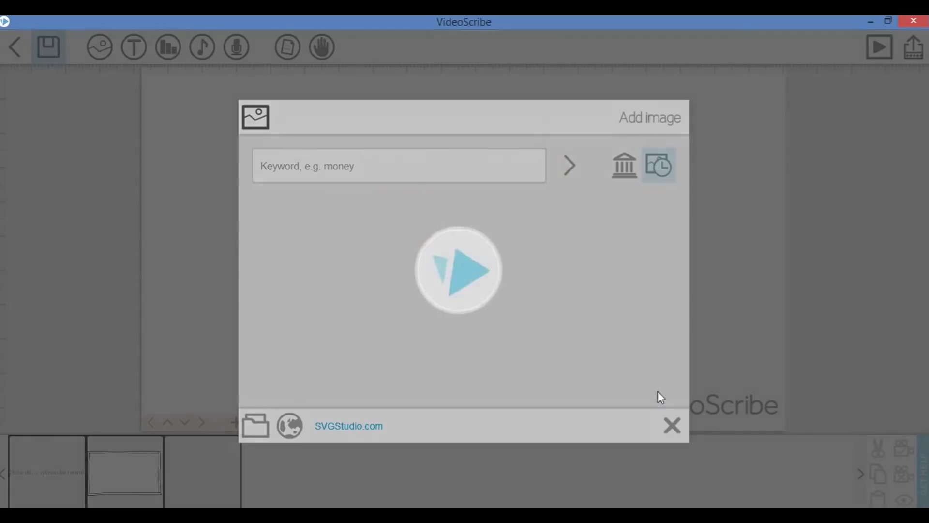
pyautogui.moveTo(461, 256); pyautogui.dragTo(306, 282)
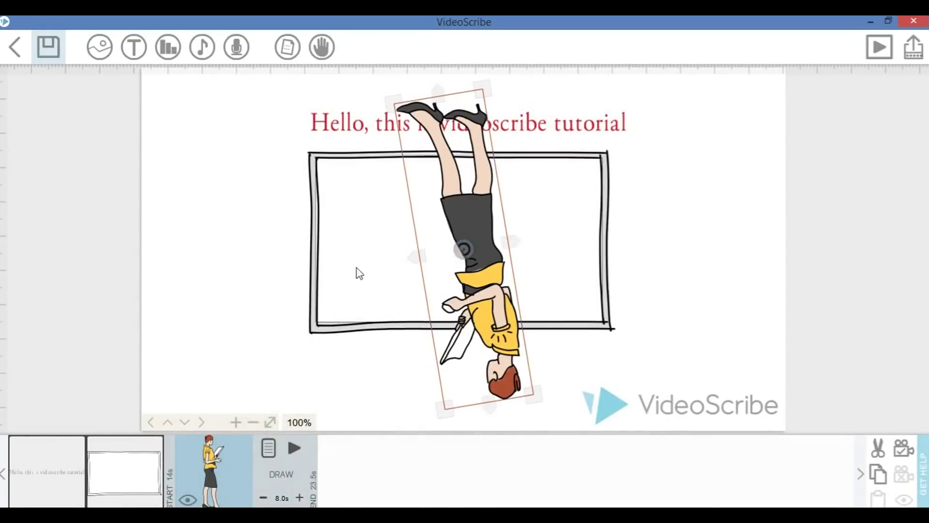
pyautogui.moveTo(463, 254); pyautogui.dragTo(260, 296)
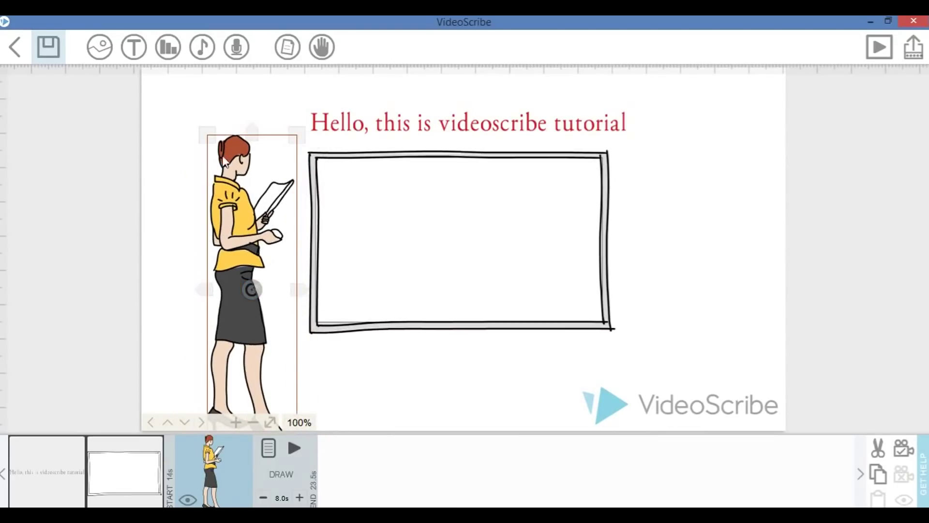
pyautogui.moveTo(207, 132); pyautogui.dragTo(217, 167)
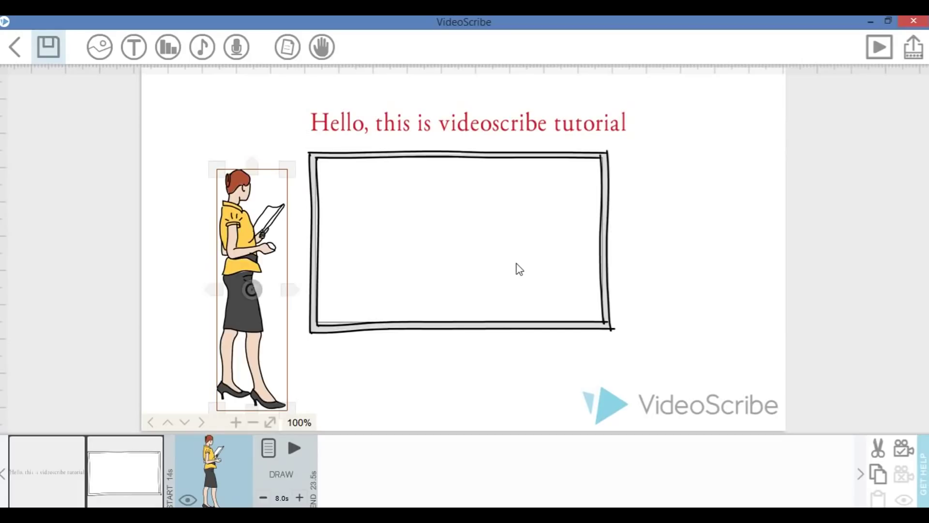
pyautogui.scroll(-10, 532, 277)
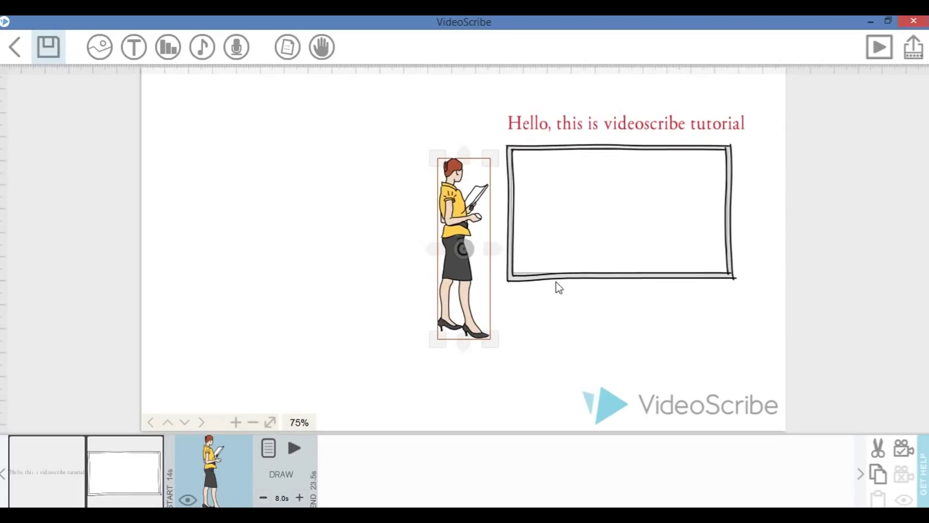
pyautogui.scroll(-4, 566, 294)
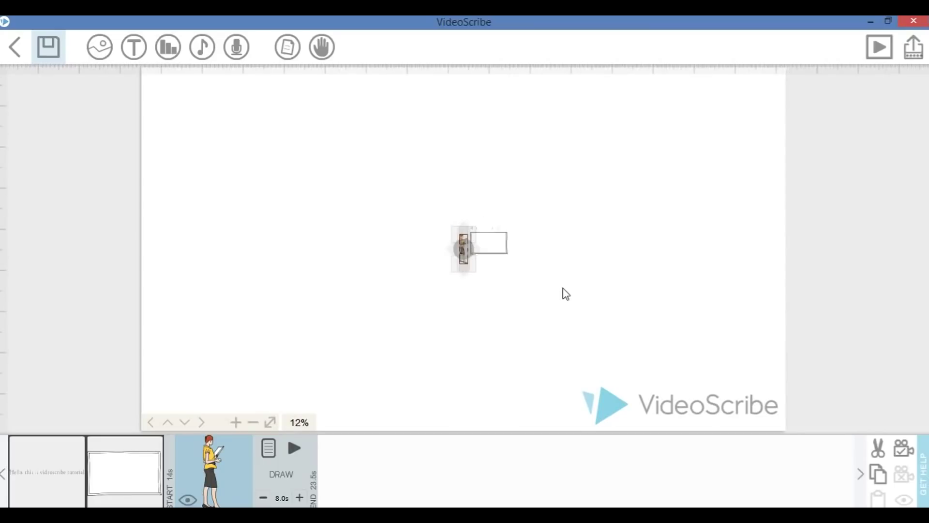
pyautogui.scroll(-2, 555, 313)
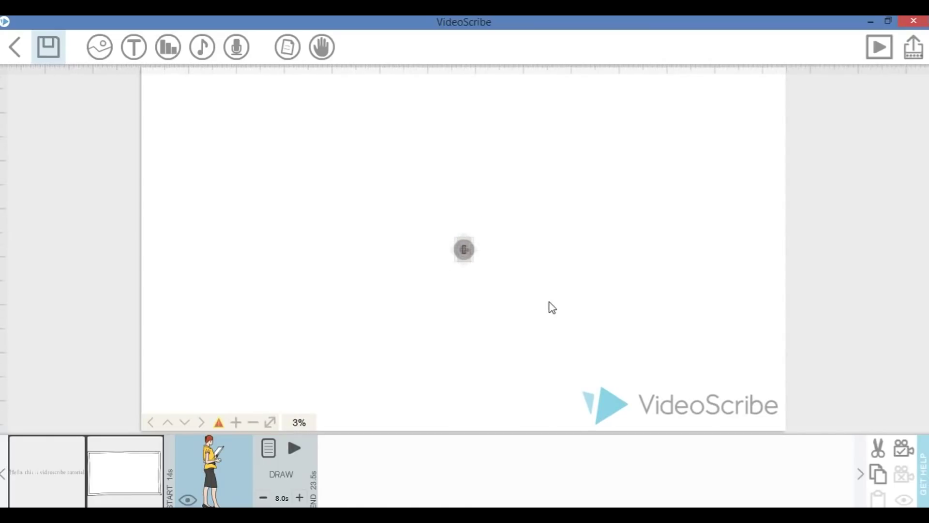
pyautogui.scroll(15, 552, 308)
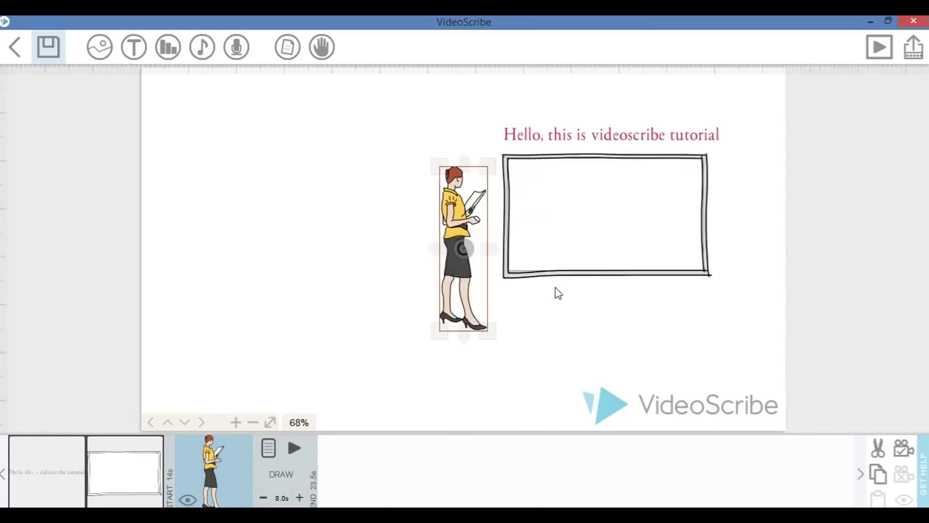
pyautogui.moveTo(635, 378); pyautogui.dragTo(474, 394)
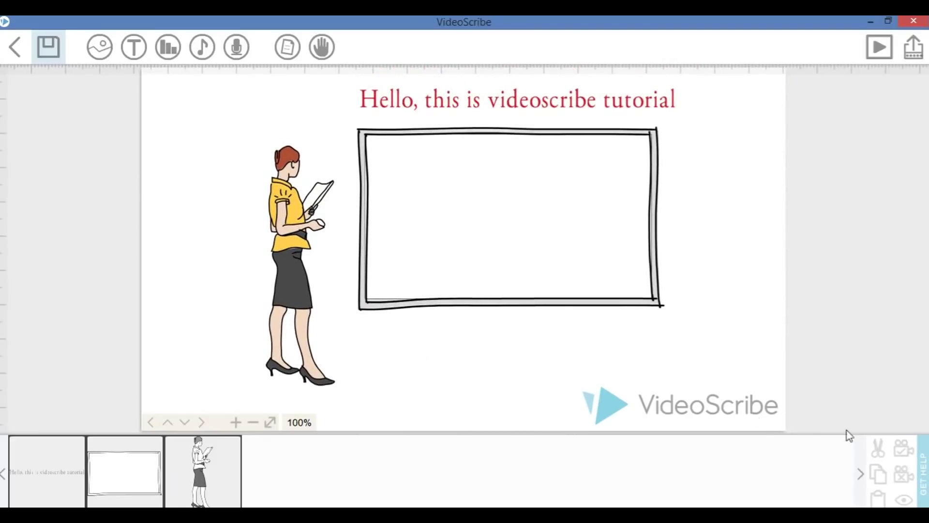
# Select the drawn board and preview how it is drawn.
pyautogui.click(288, 260)
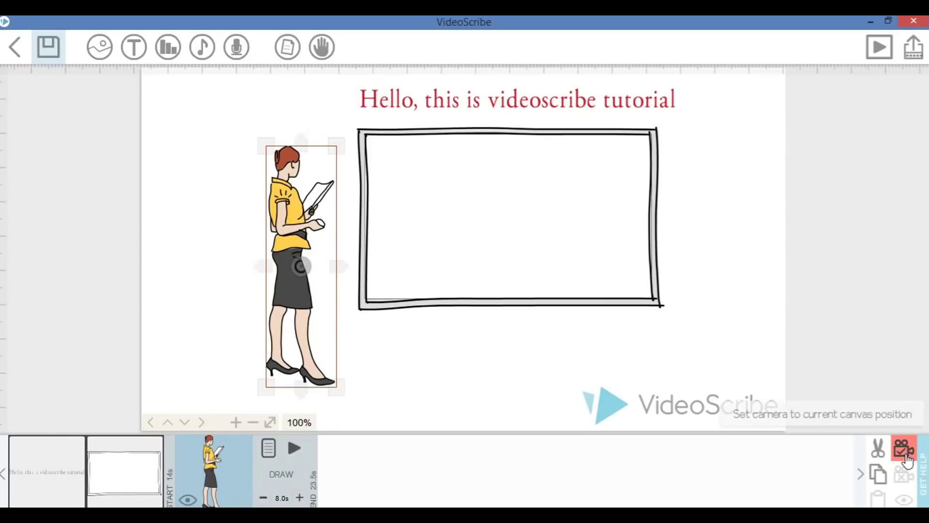
pyautogui.click(368, 340)
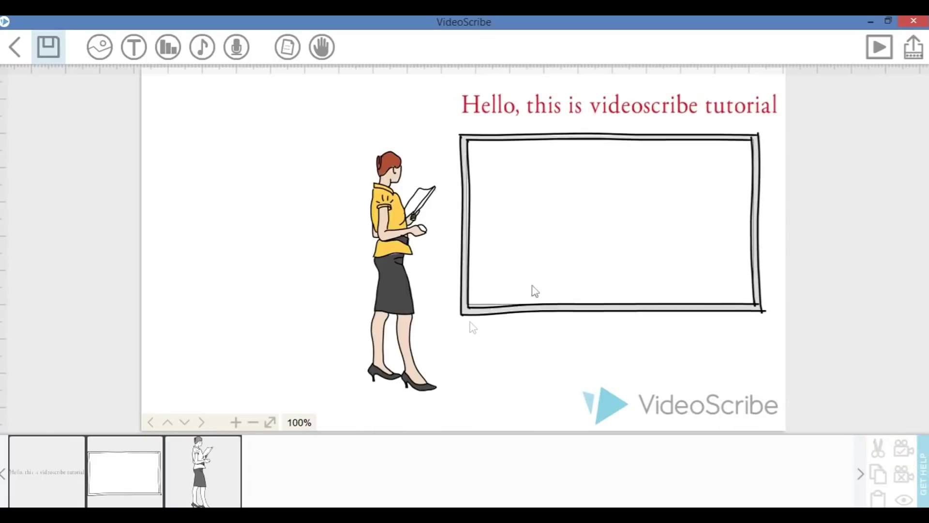
pyautogui.click(446, 274)
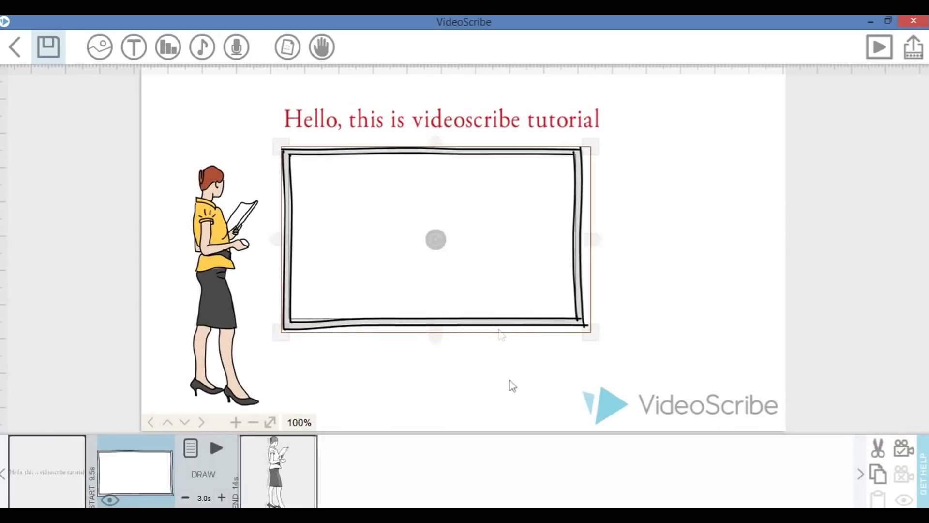
pyautogui.click(216, 448)
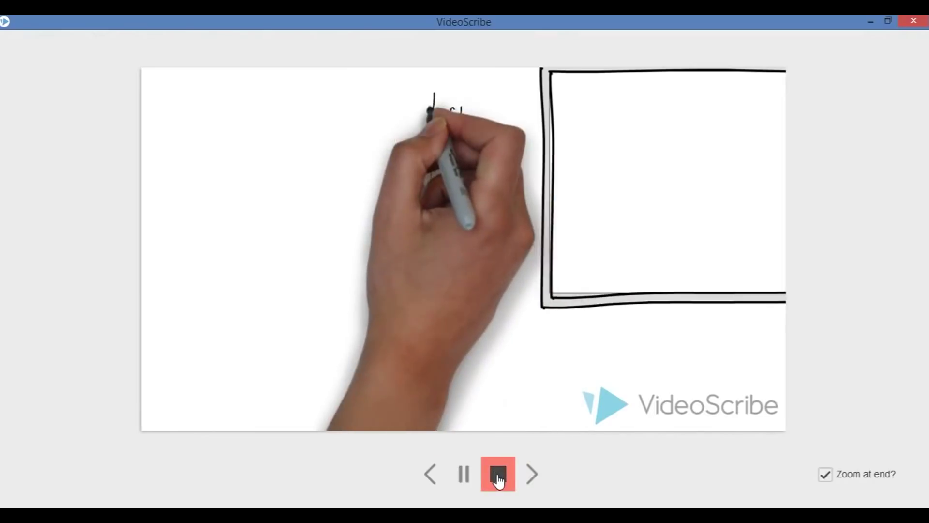
pyautogui.click(499, 480)
# Set the teacher figure's camera to the current canvas view and preview its drawing.
pyautogui.click(450, 344)
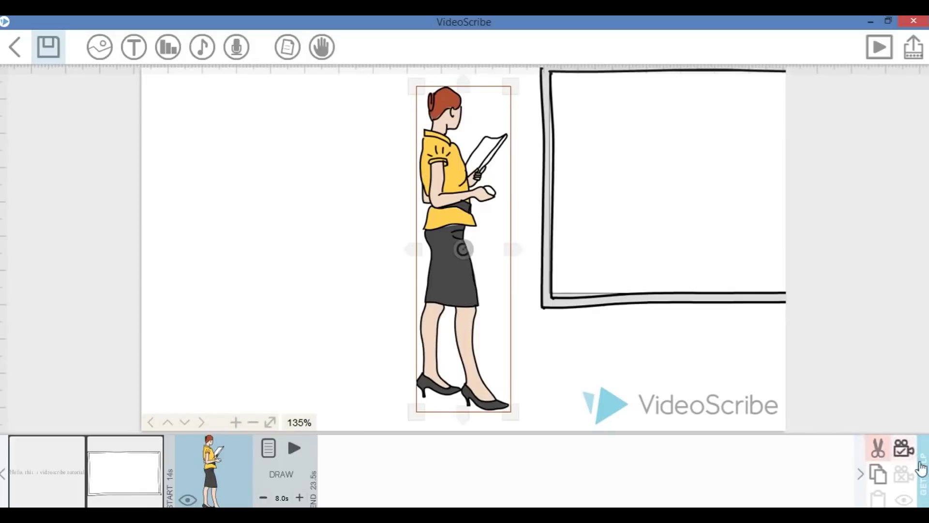
pyautogui.click(904, 451)
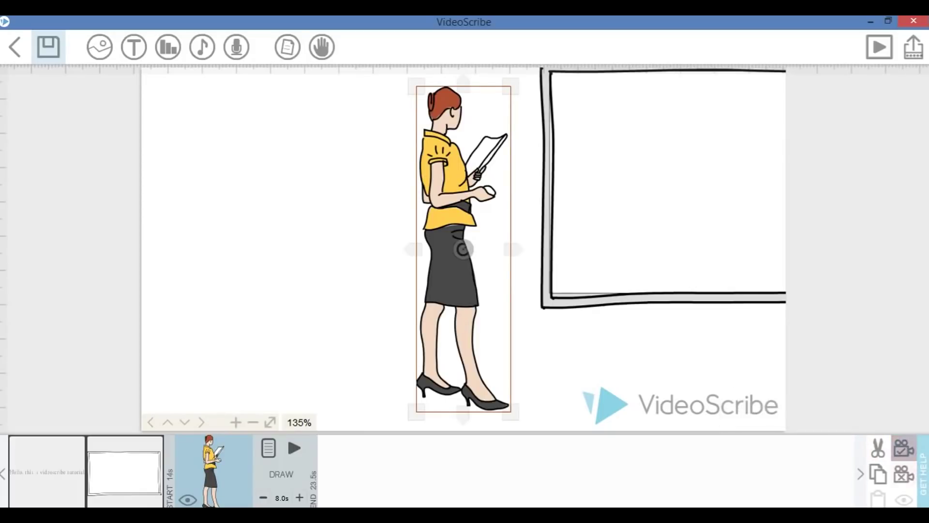
pyautogui.click(294, 448)
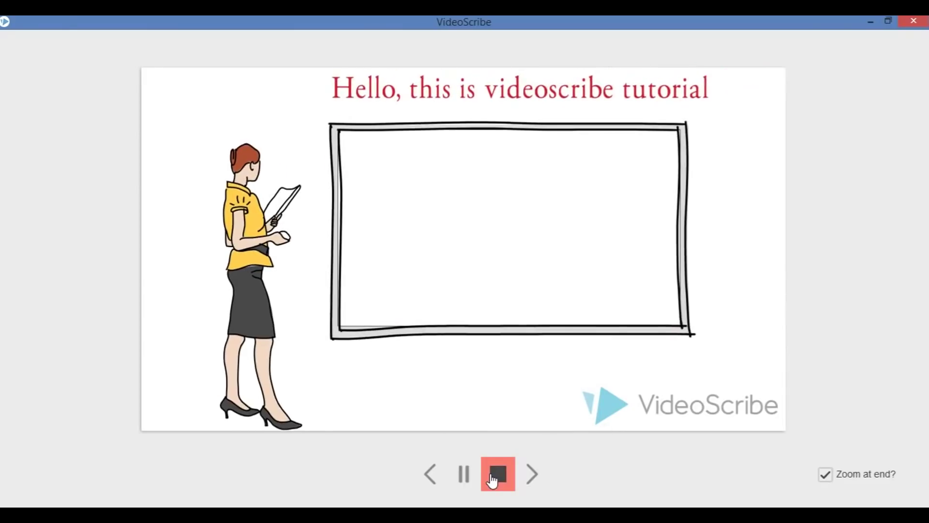
pyautogui.click(493, 481)
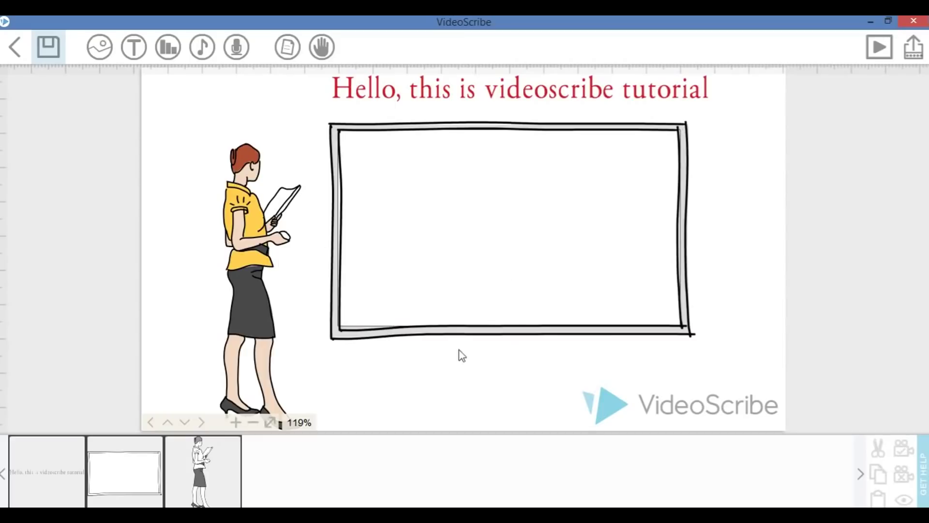
# Import image.jpeg from the Desktop and choose how the document image is drawn.
pyautogui.click(100, 47)
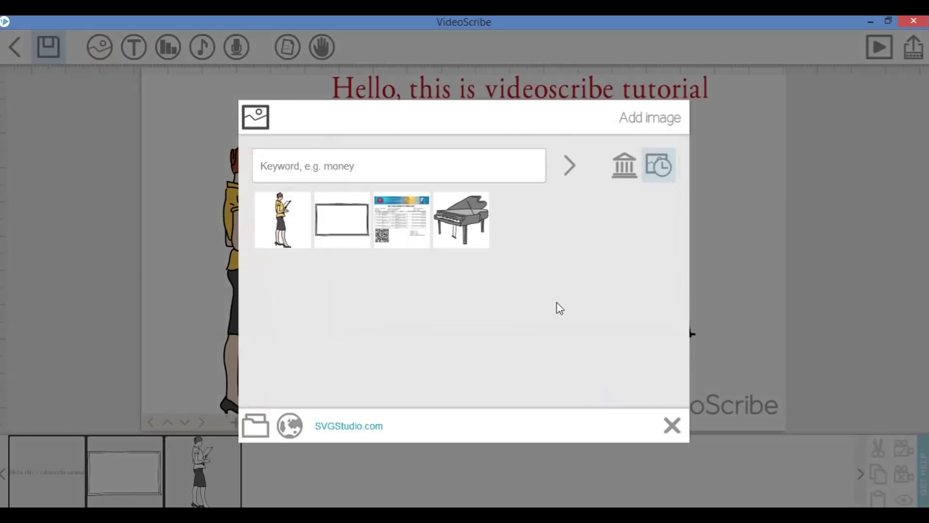
pyautogui.click(258, 438)
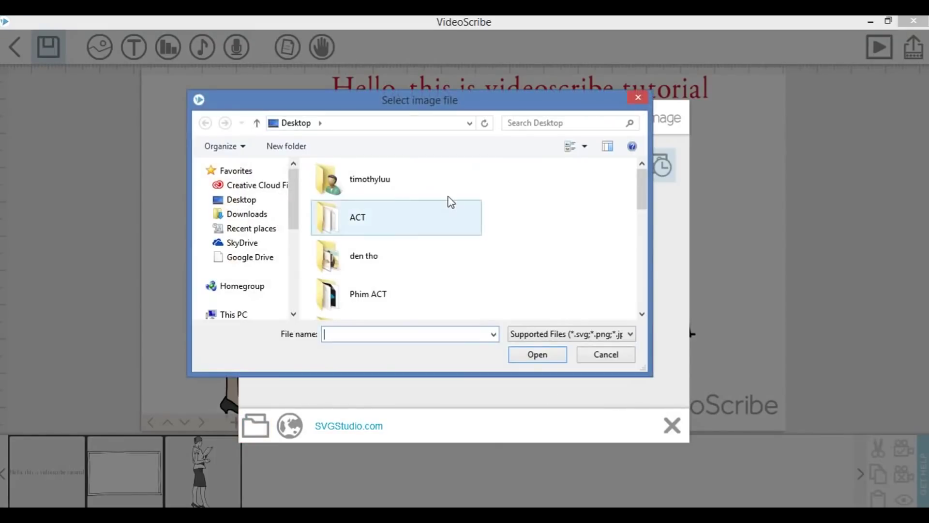
pyautogui.scroll(-5, 426, 223)
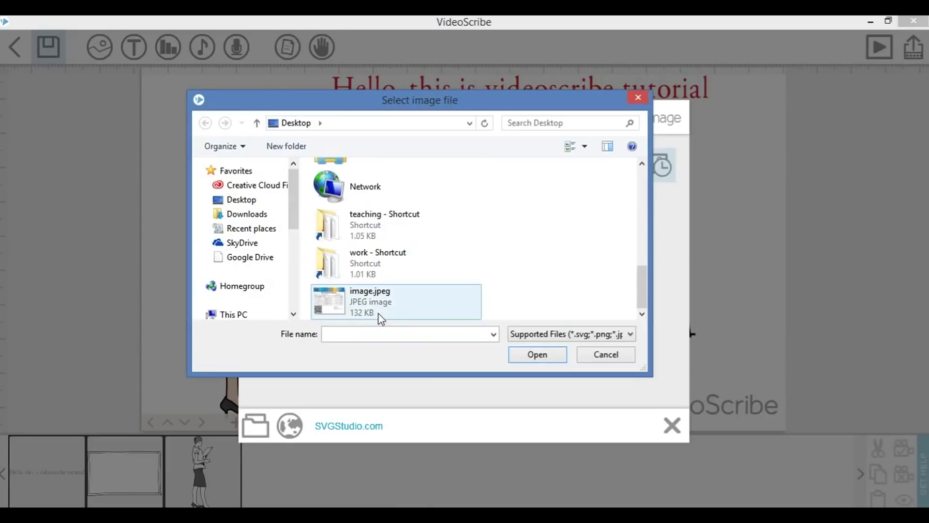
pyautogui.doubleClick(398, 311)
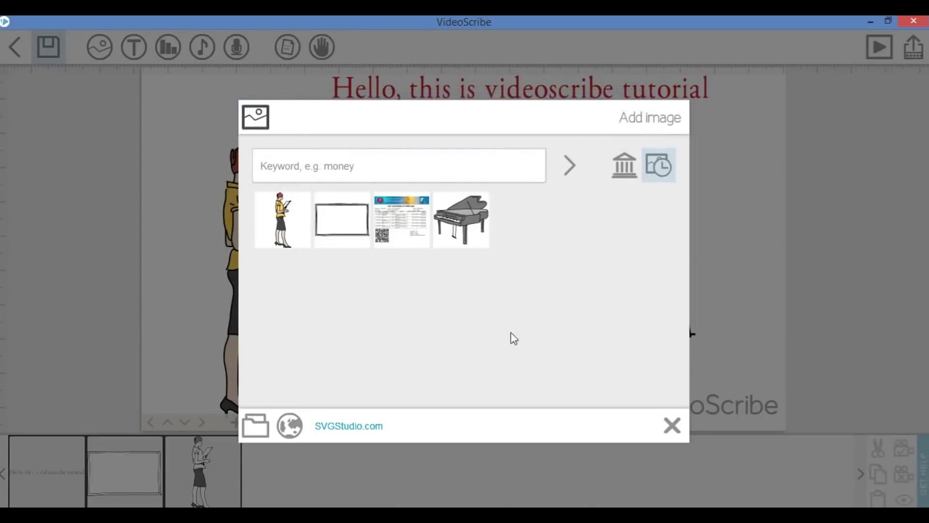
pyautogui.click(418, 204)
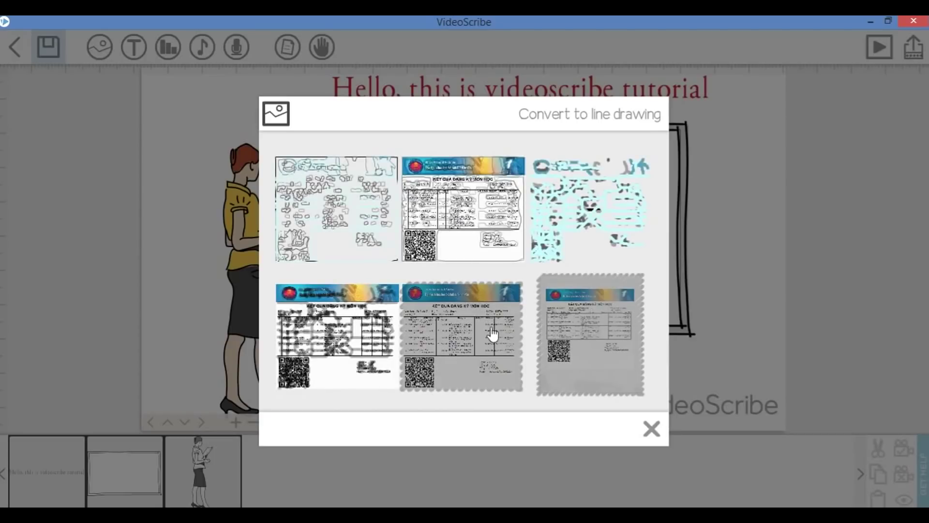
pyautogui.click(483, 324)
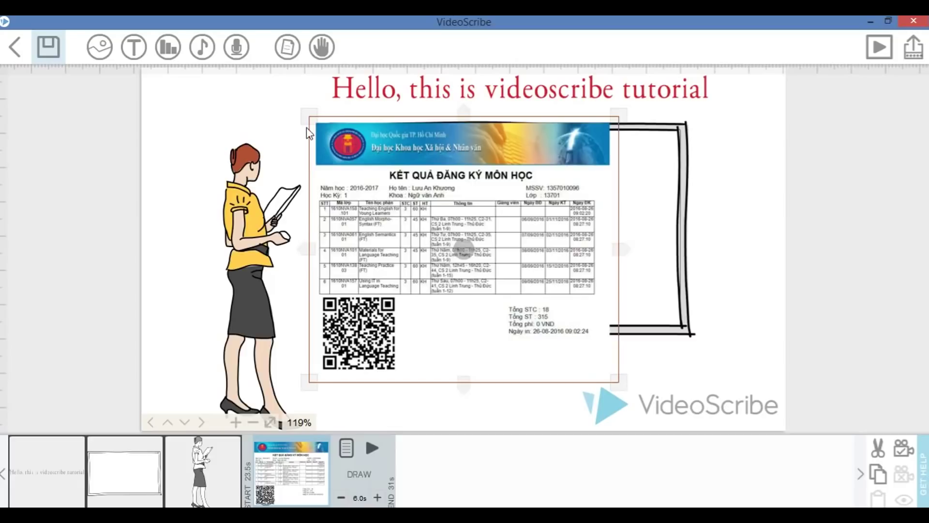
# Resize the document image, centre it in the board frame, and open its animation properties.
pyautogui.moveTo(308, 117)
pyautogui.mouseDown()
pyautogui.moveTo(394, 185)
pyautogui.moveTo(358, 170)
pyautogui.moveTo(357, 153)
pyautogui.mouseUp()
pyautogui.moveTo(450, 198); pyautogui.dragTo(492, 180)
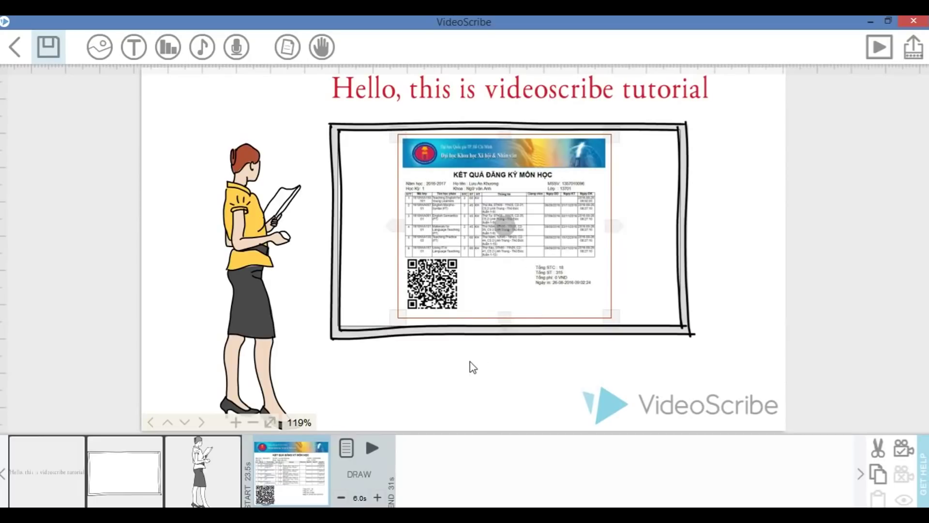
pyautogui.click(465, 333)
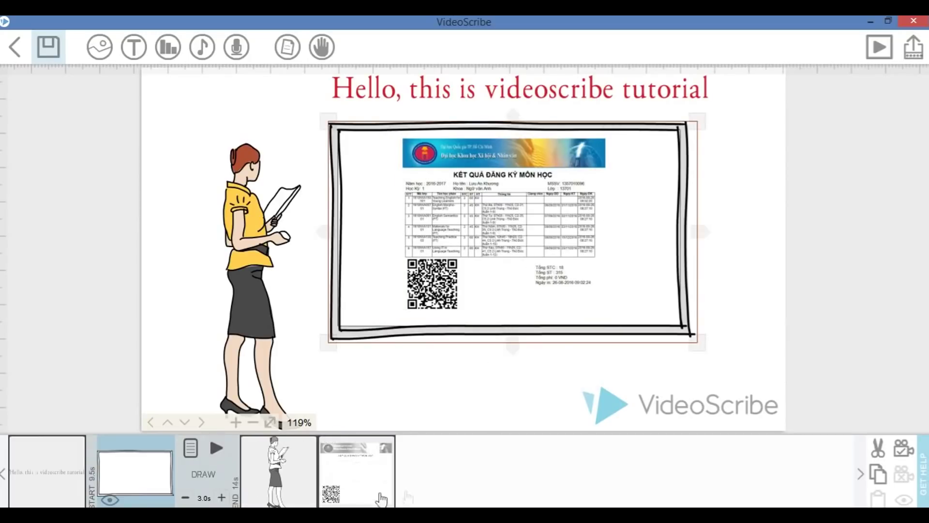
pyautogui.click(381, 499)
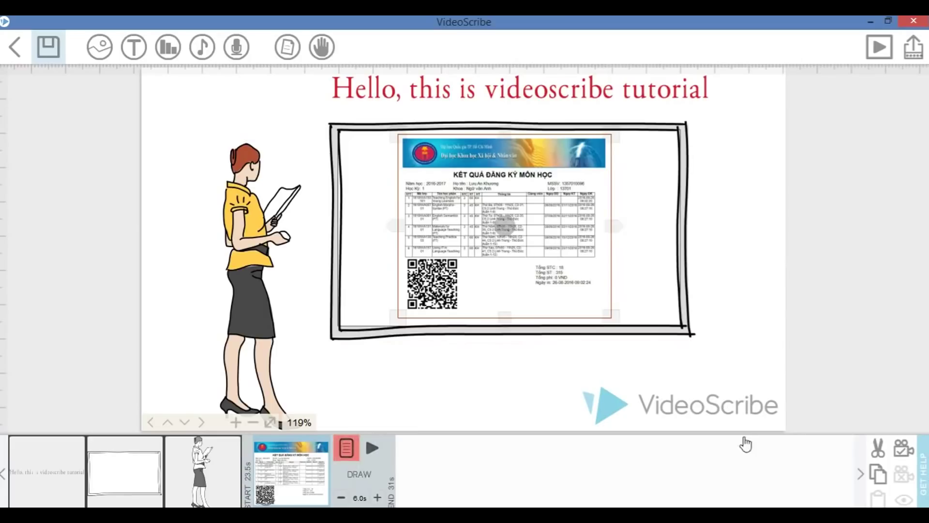
pyautogui.click(346, 448)
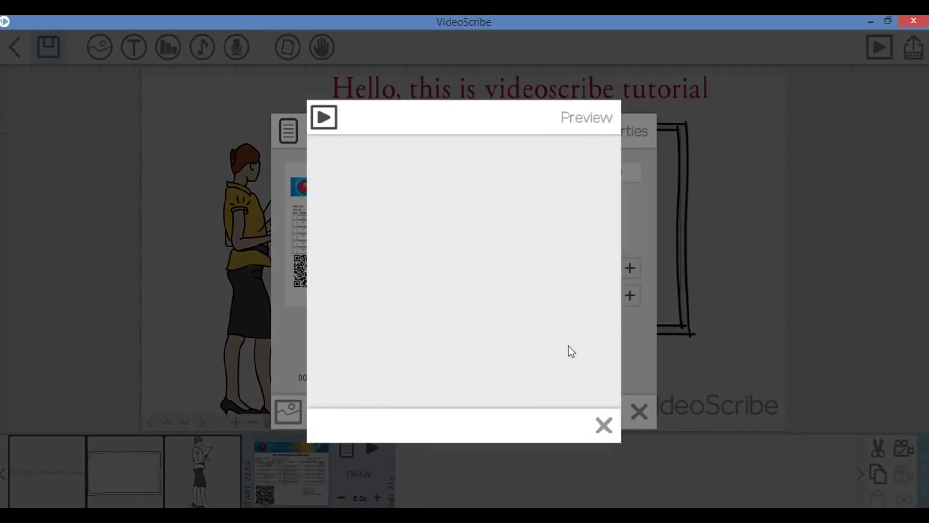
# Switch the document image to the Move In animation and preview it.
pyautogui.click(605, 437)
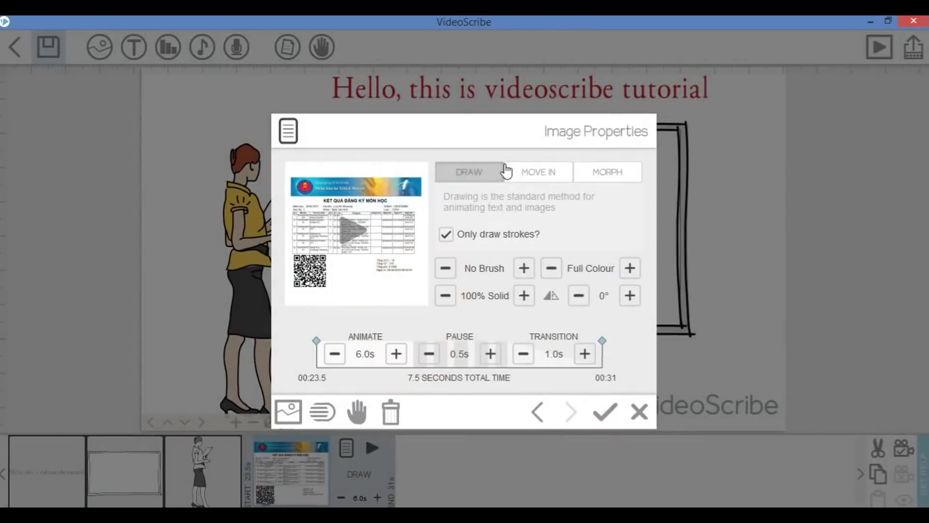
pyautogui.click(554, 186)
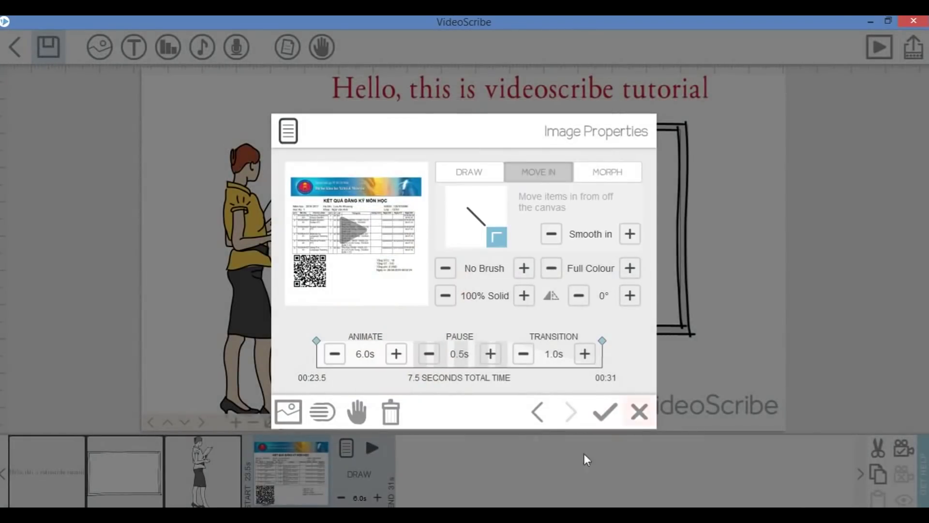
pyautogui.click(354, 231)
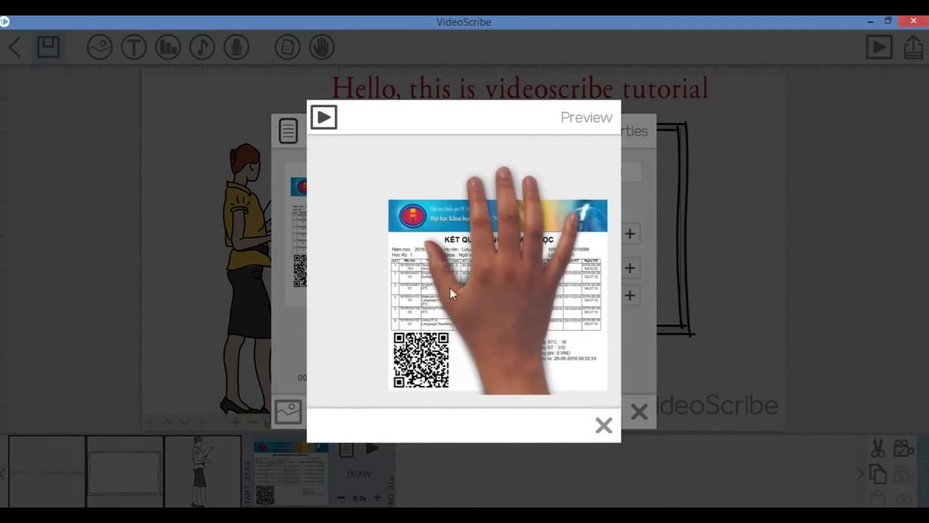
pyautogui.click(603, 429)
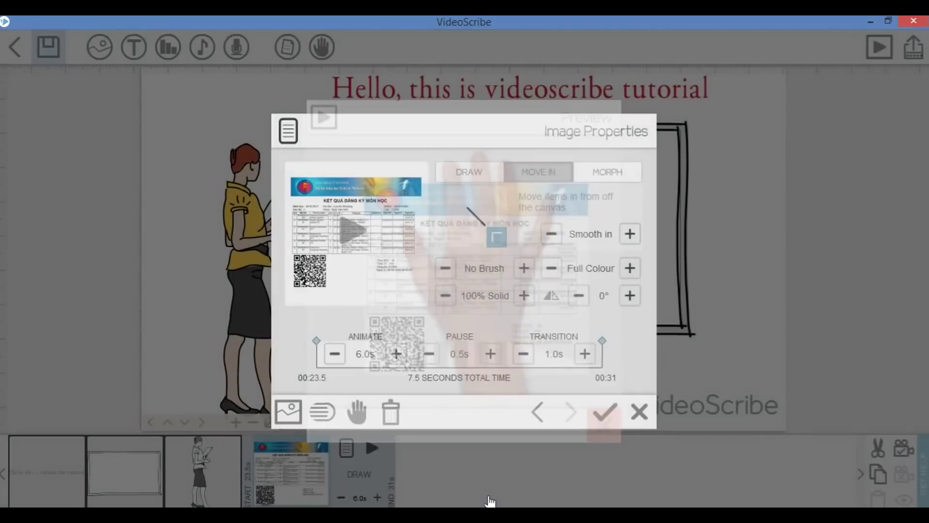
# Choose the black hand, apply the Move In animation, and preview the image's animation.
pyautogui.click(356, 412)
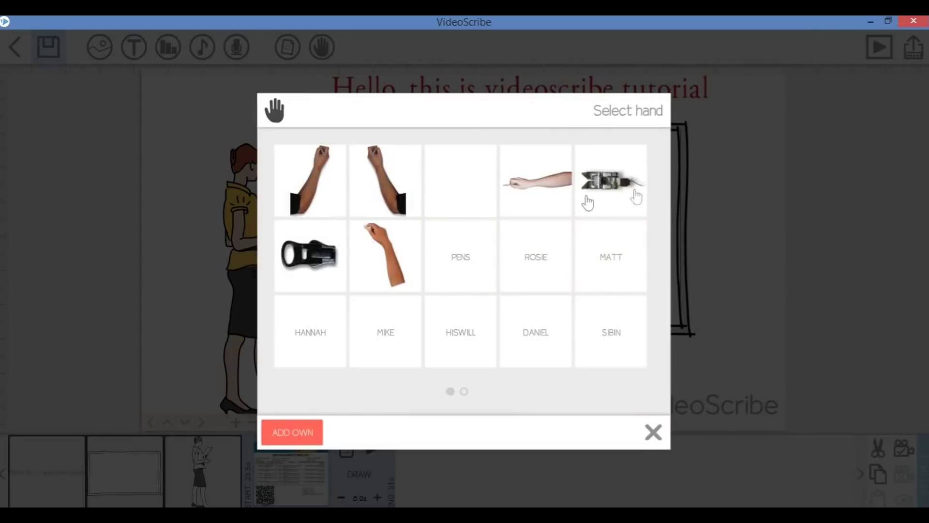
pyautogui.click(298, 273)
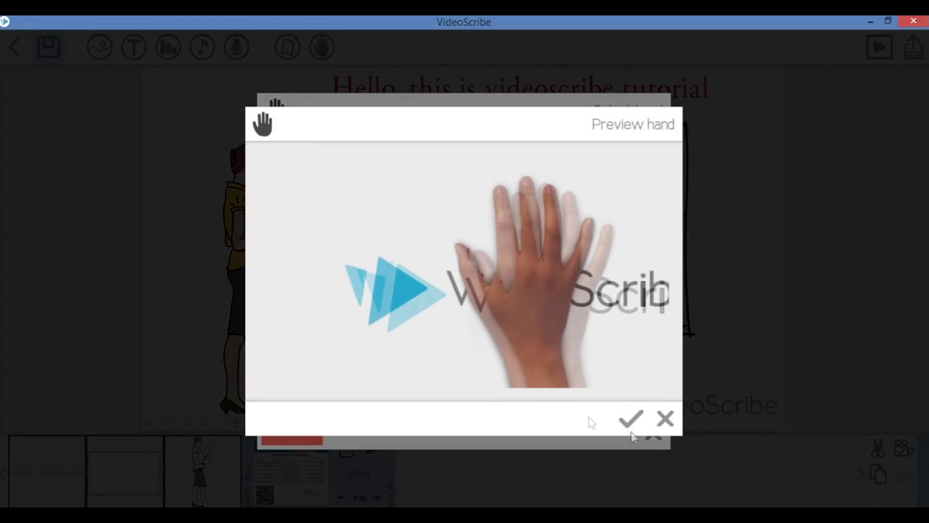
pyautogui.click(642, 421)
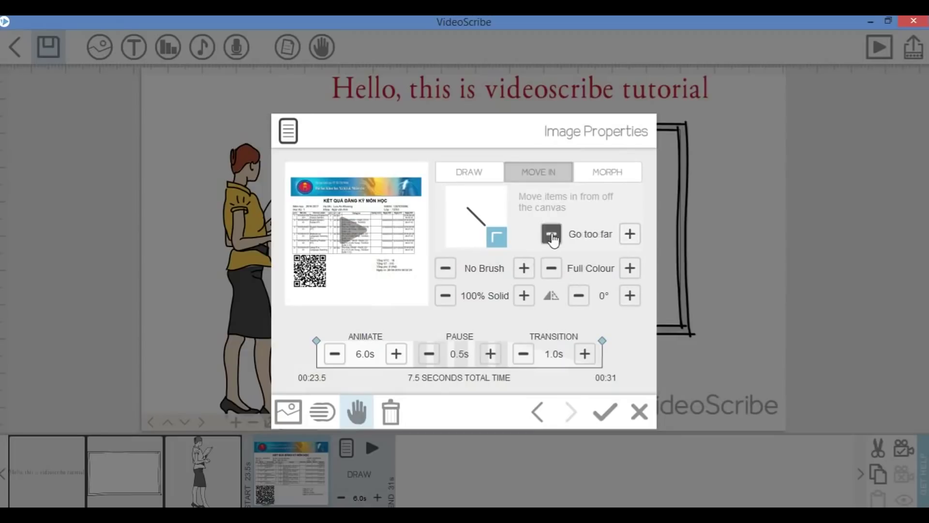
pyautogui.click(581, 175)
pyautogui.click(550, 178)
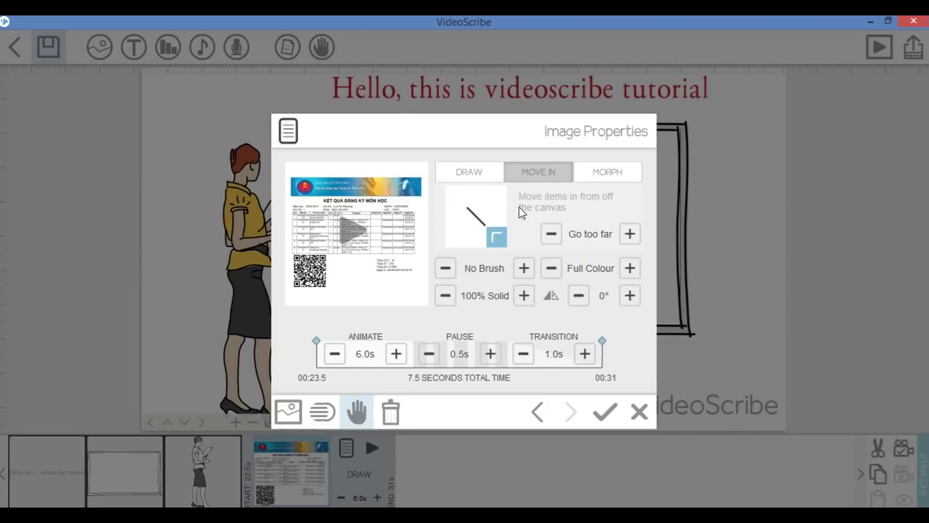
pyautogui.click(602, 409)
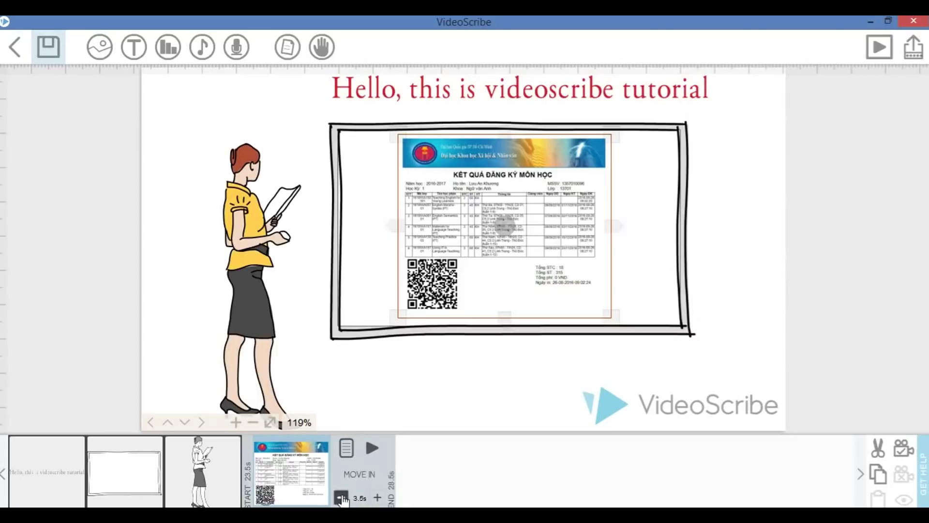
pyautogui.click(371, 449)
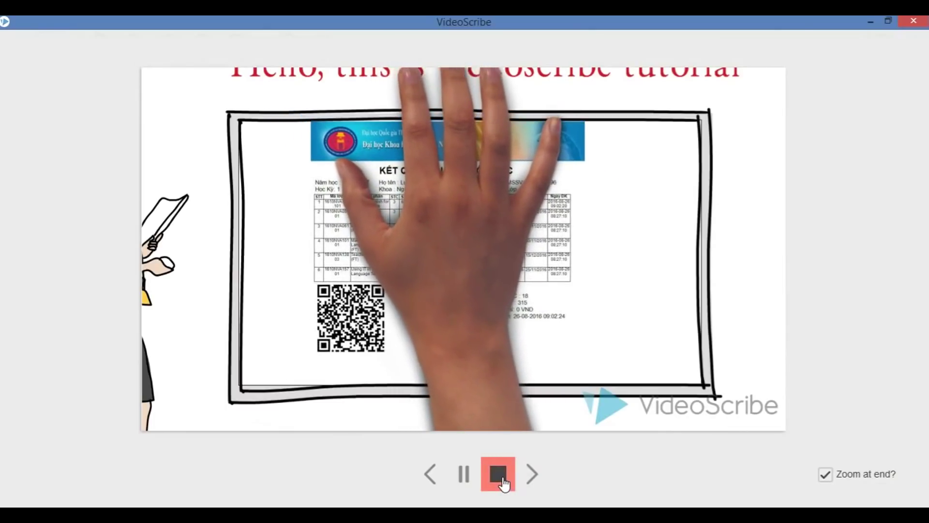
# Stop the move-in preview and zoom the canvas to show the whole scene.
pyautogui.click(504, 484)
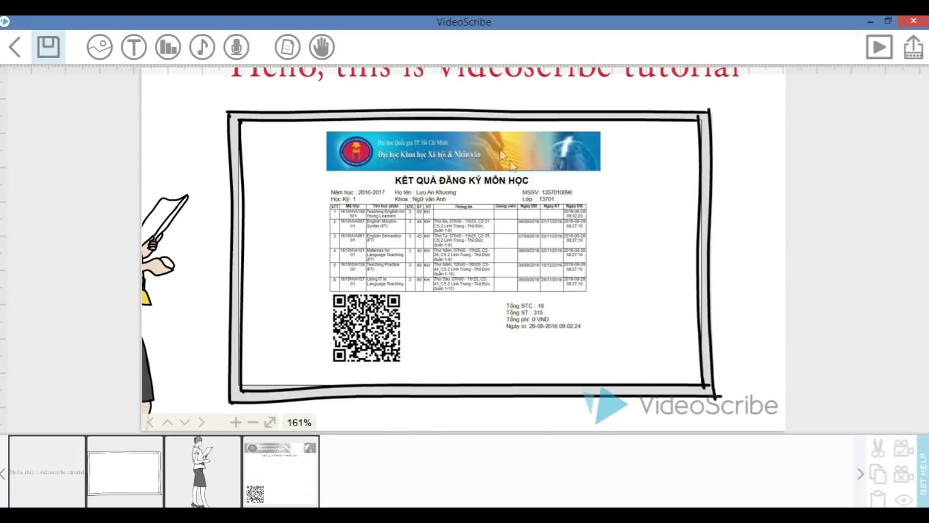
pyautogui.scroll(-4, 530, 177)
pyautogui.scroll(1, 528, 184)
pyautogui.scroll(-2, 528, 191)
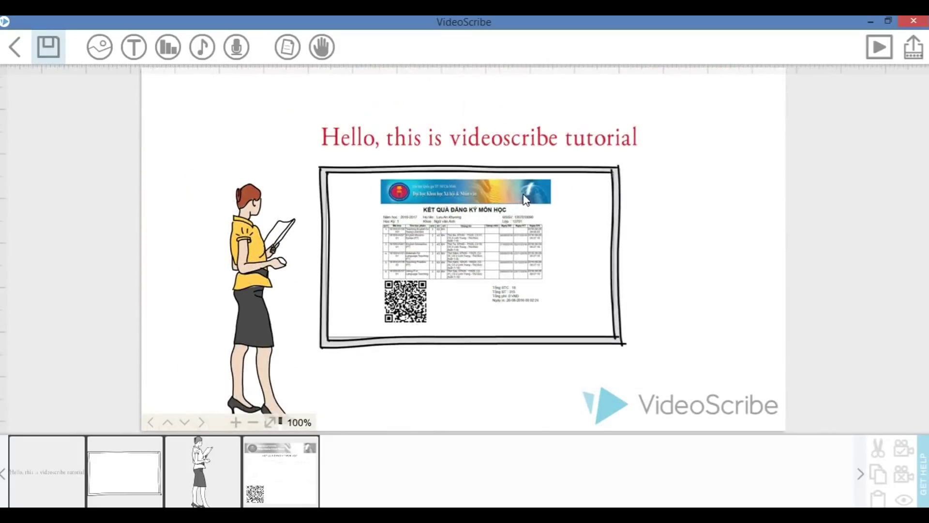
pyautogui.scroll(2, 527, 199)
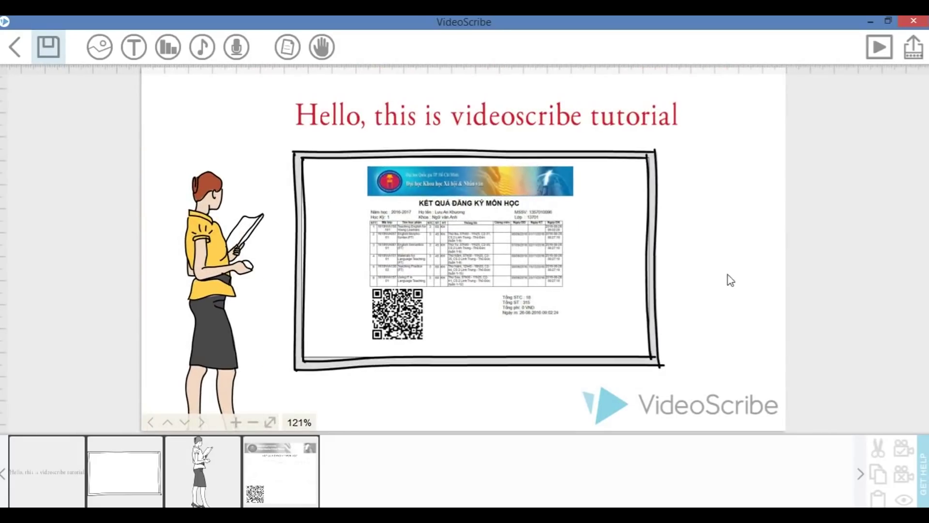
pyautogui.scroll(-2, 727, 271)
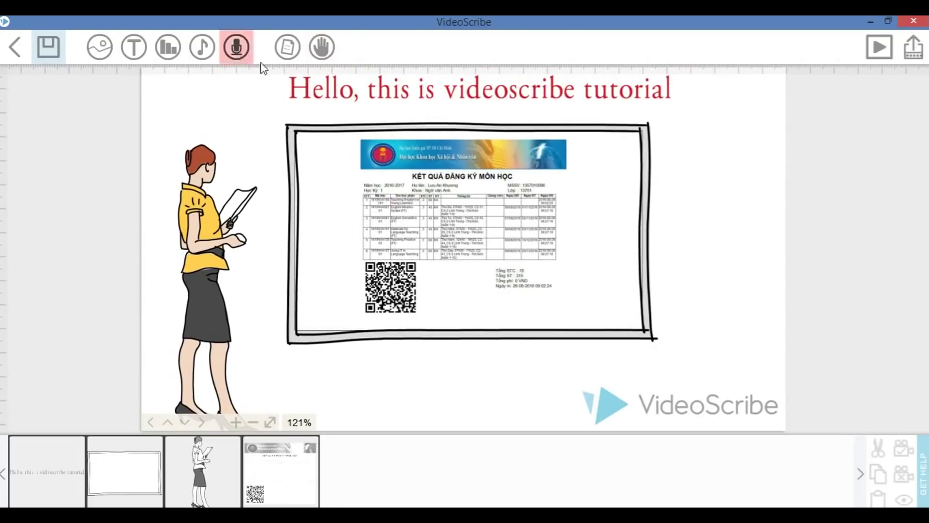
pyautogui.click(201, 54)
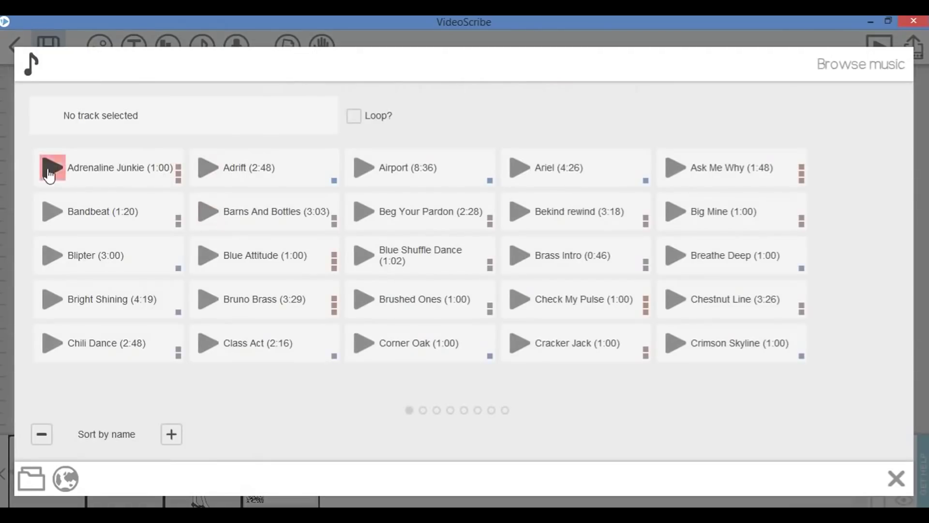
pyautogui.click(48, 168)
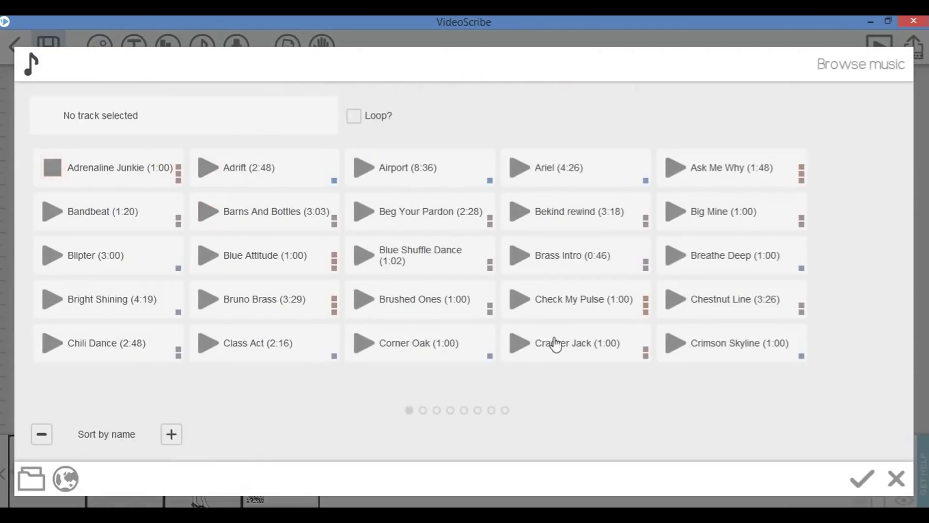
pyautogui.click(370, 178)
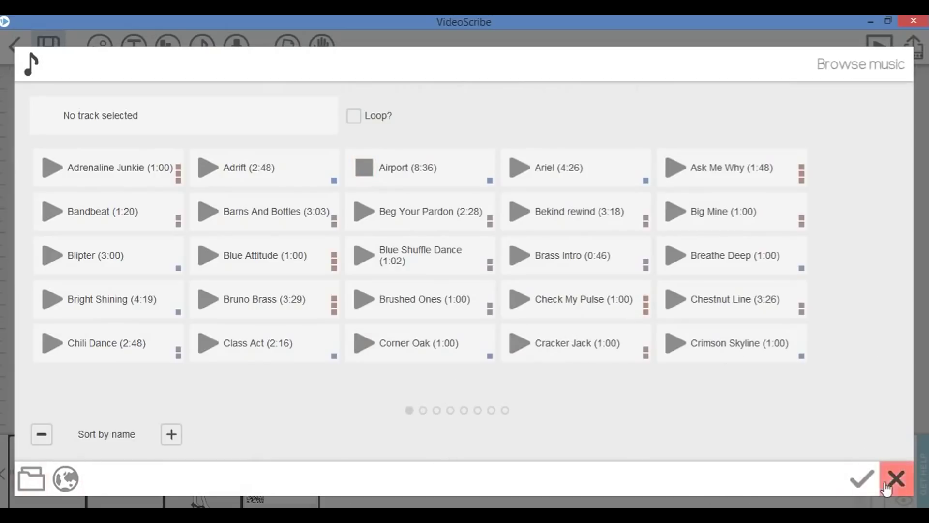
pyautogui.click(22, 479)
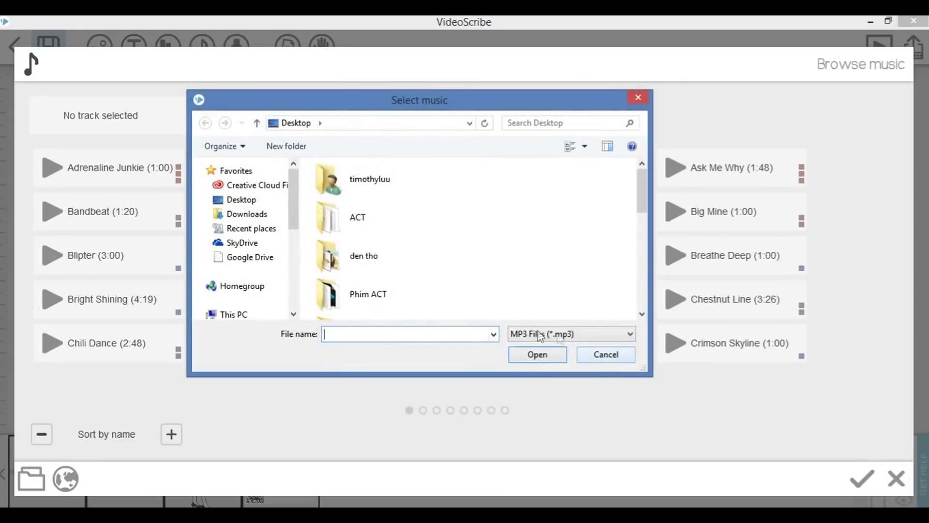
pyautogui.click(606, 355)
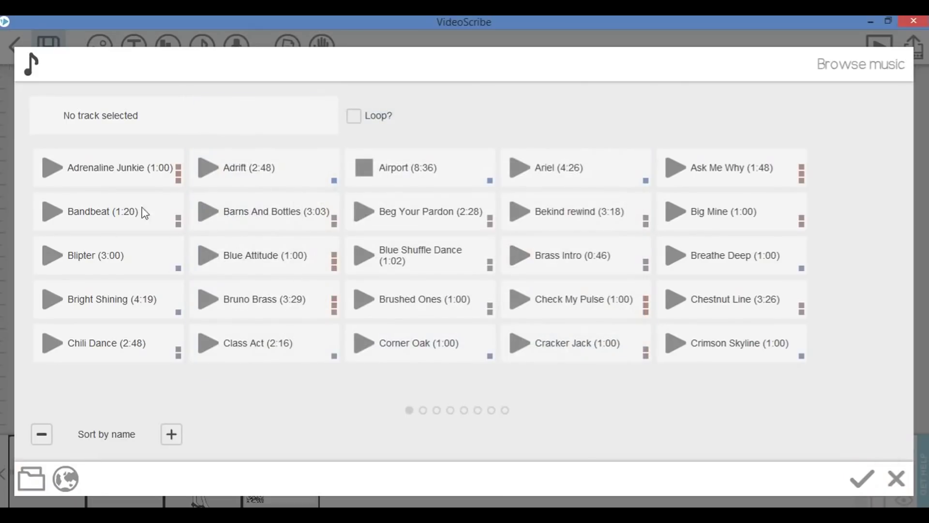
pyautogui.click(896, 479)
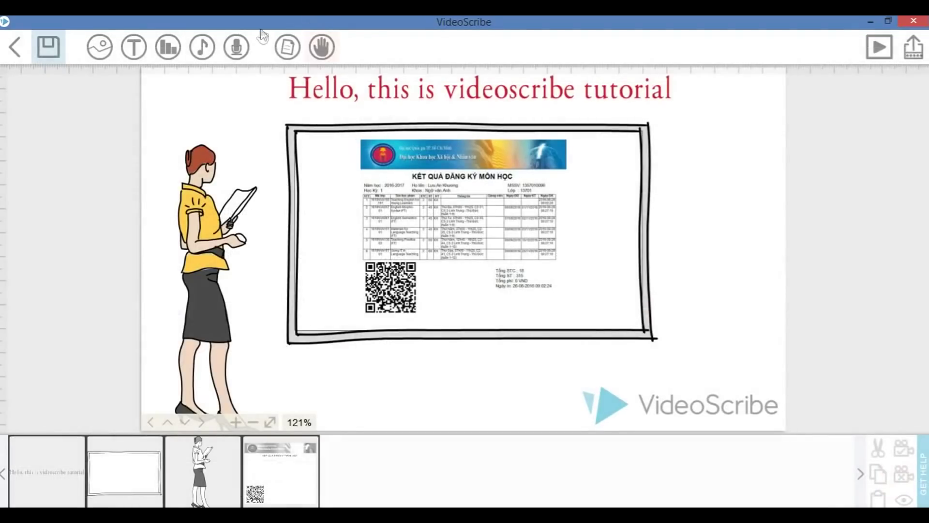
pyautogui.click(236, 46)
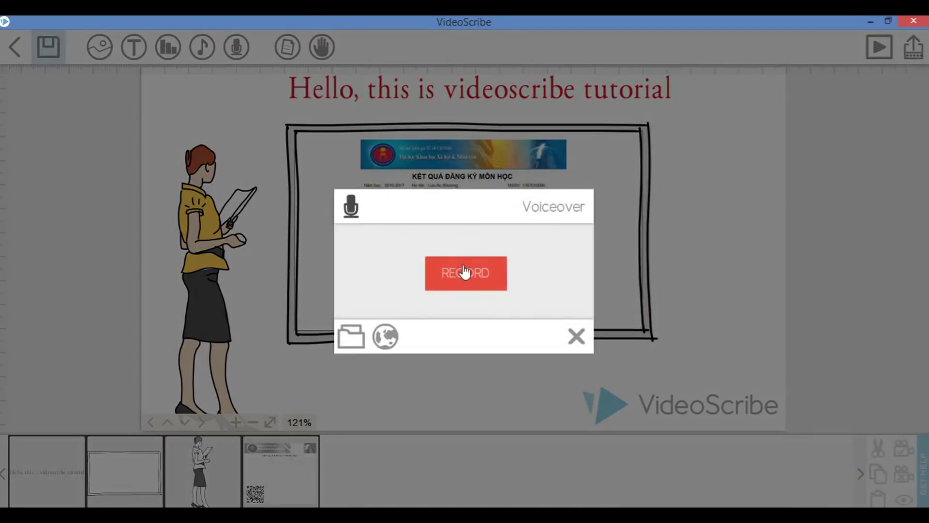
pyautogui.click(577, 336)
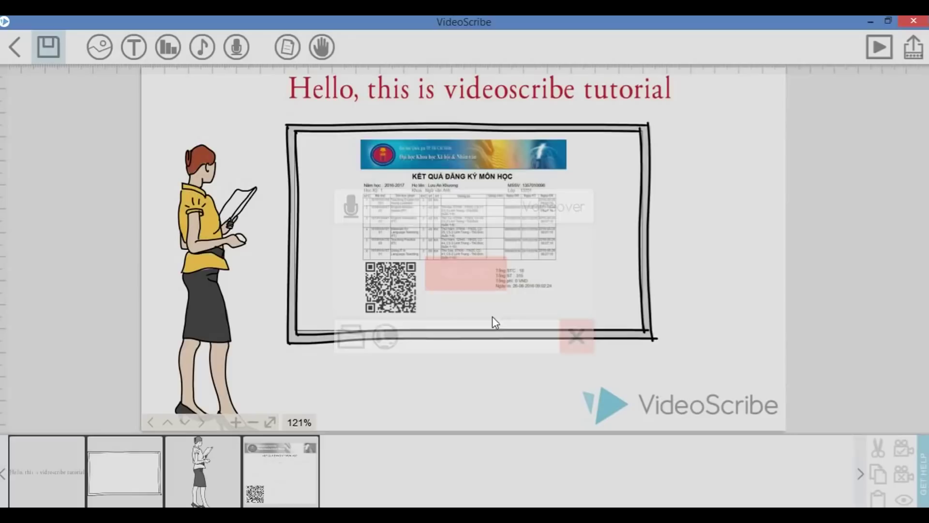
pyautogui.click(325, 53)
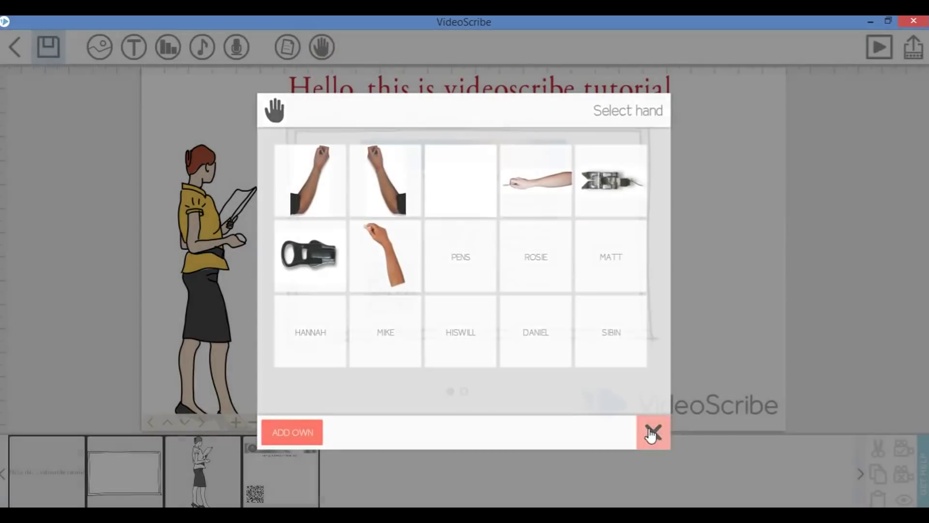
pyautogui.click(654, 431)
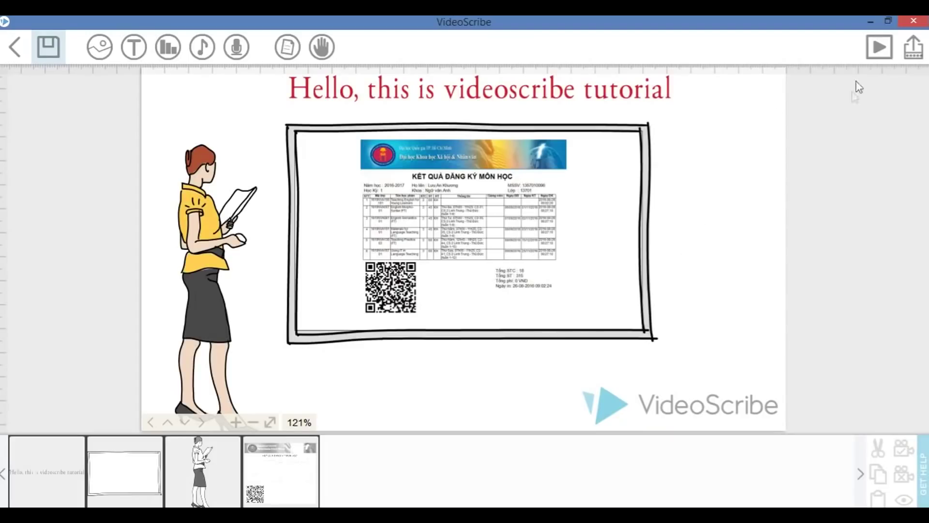
pyautogui.click(880, 47)
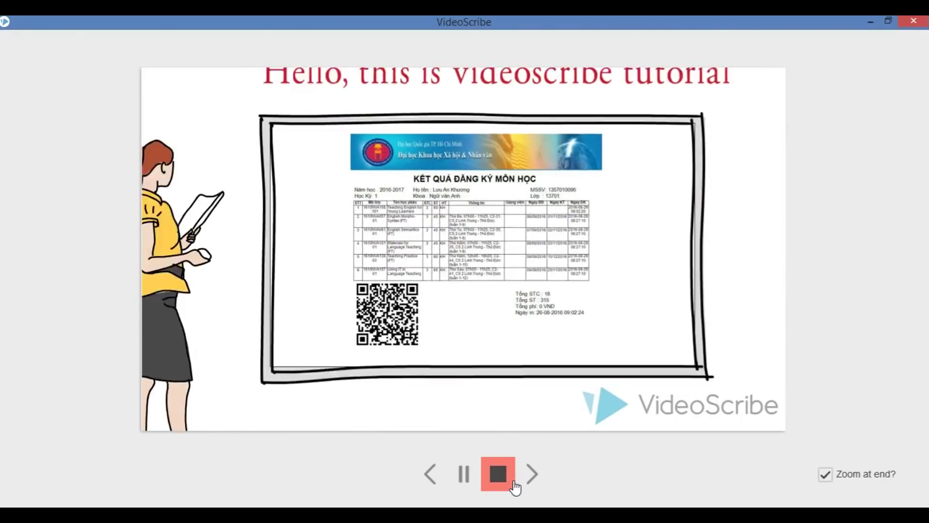
pyautogui.click(506, 483)
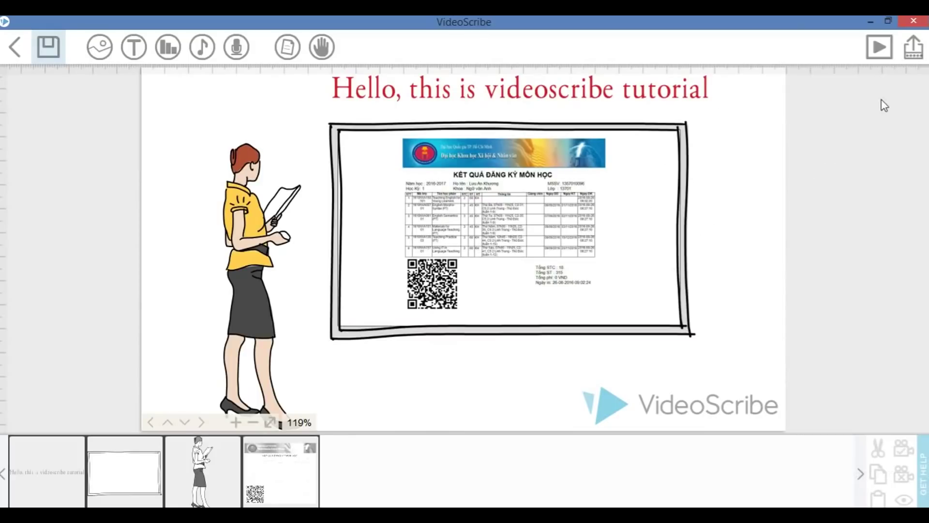
pyautogui.click(914, 47)
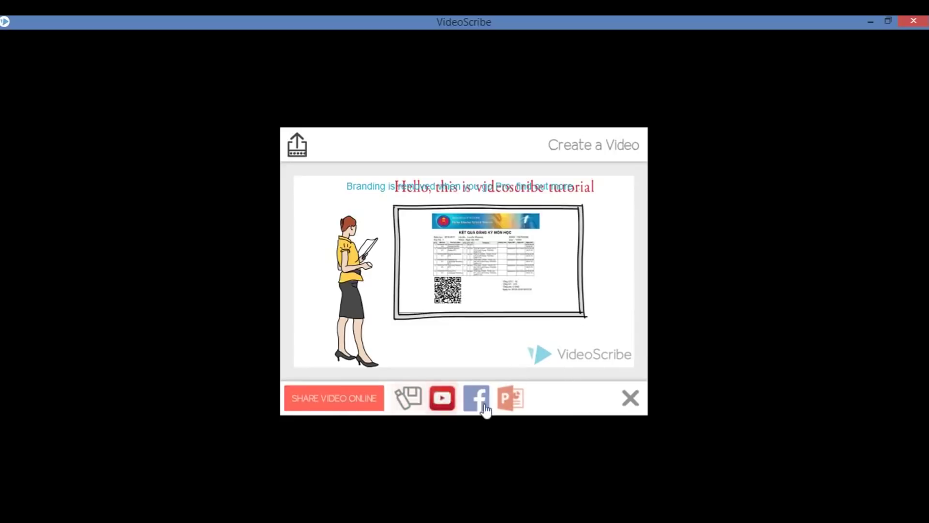
pyautogui.click(418, 409)
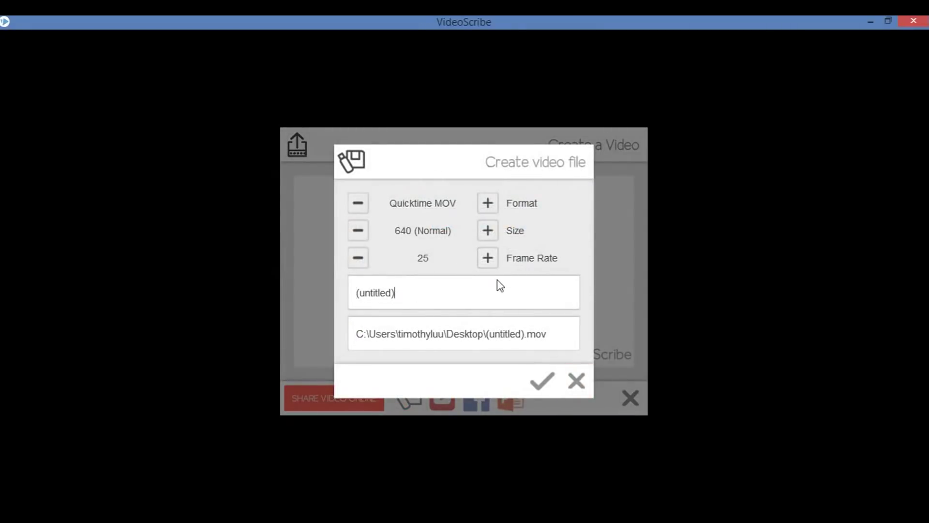
pyautogui.click(576, 380)
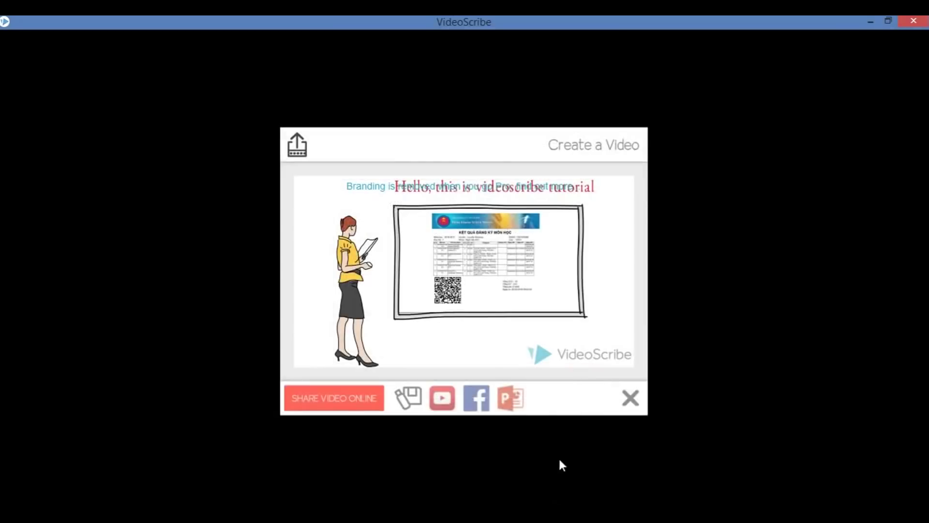
pyautogui.click(442, 398)
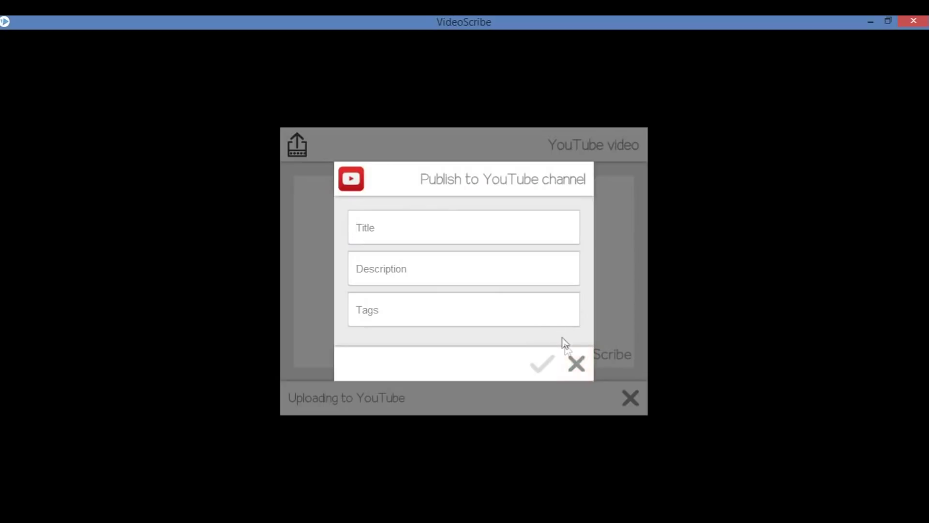
pyautogui.click(576, 365)
pyautogui.click(577, 365)
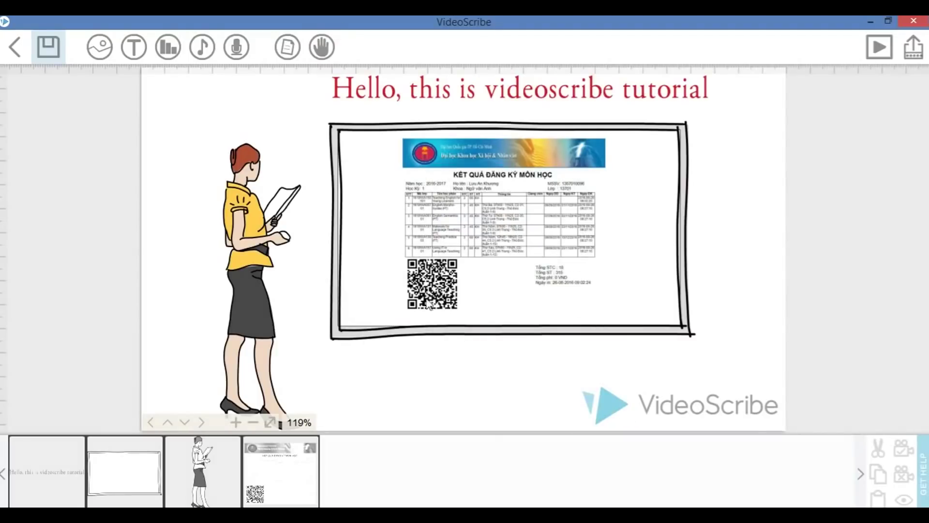
pyautogui.click(556, 338)
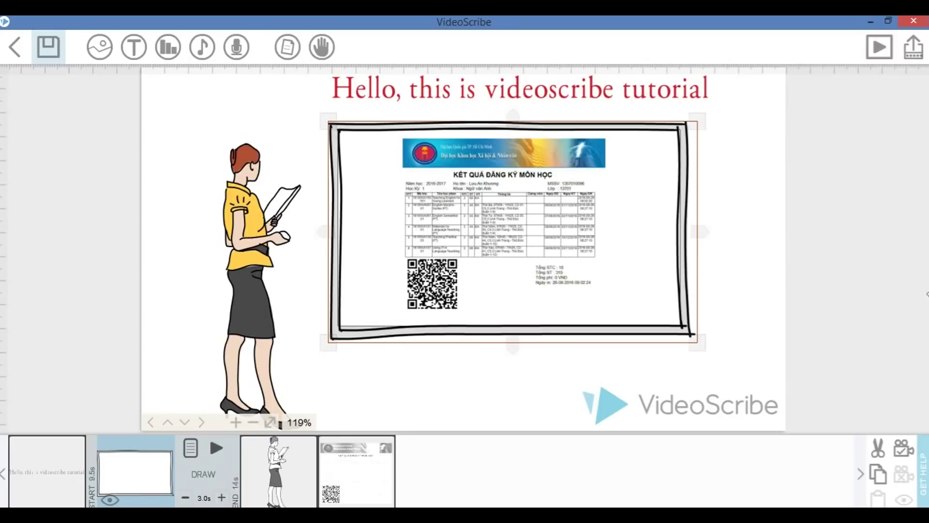
# Leave the scene, save the scribe as 'Hello' in the base folder, then dismiss the Open scribe dialog.
pyautogui.click(15, 47)
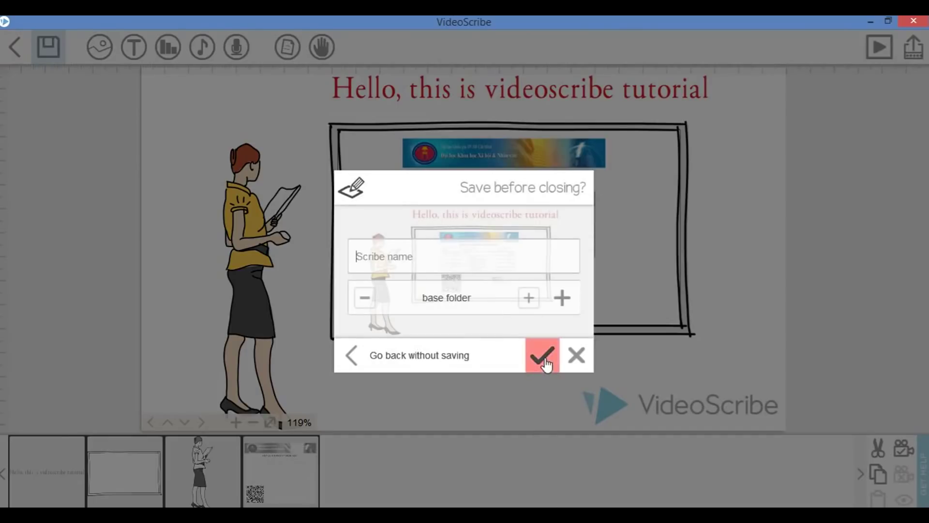
pyautogui.click(546, 366)
pyautogui.click(608, 317)
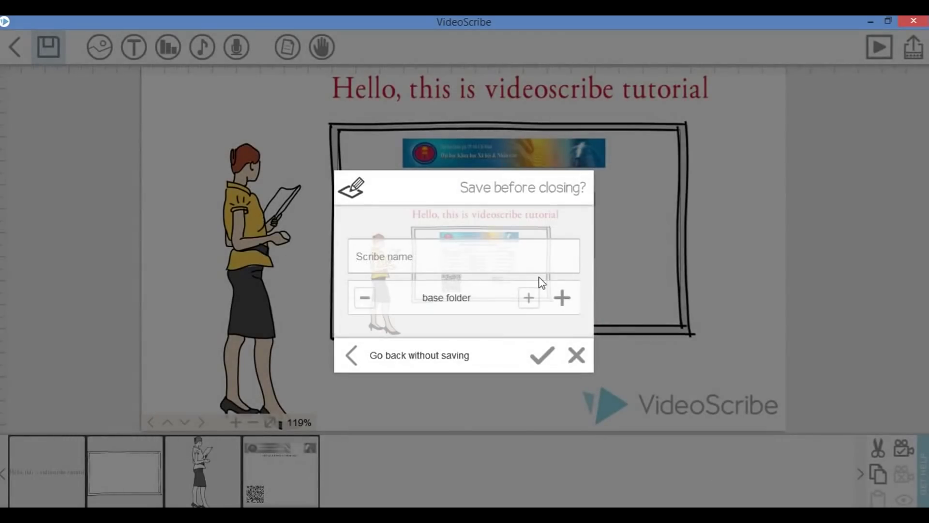
pyautogui.write('Hello')
pyautogui.click(542, 356)
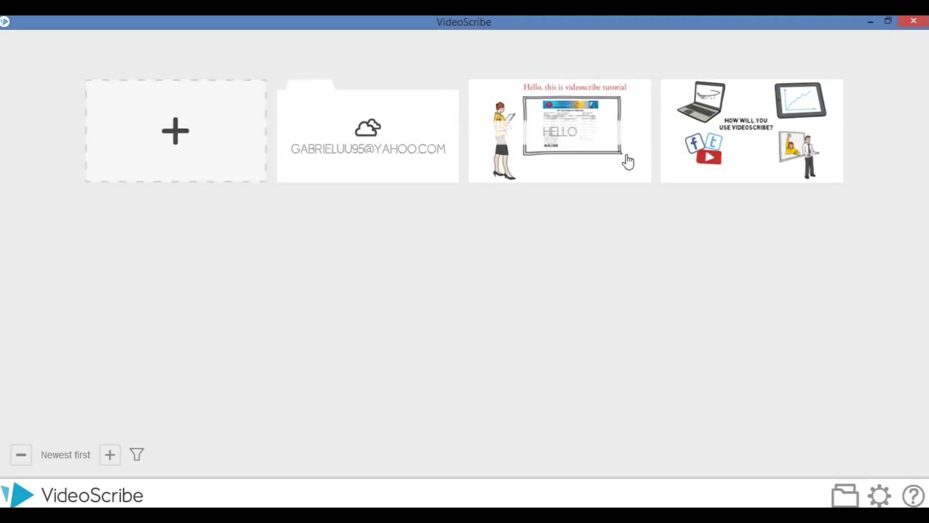
pyautogui.click(566, 159)
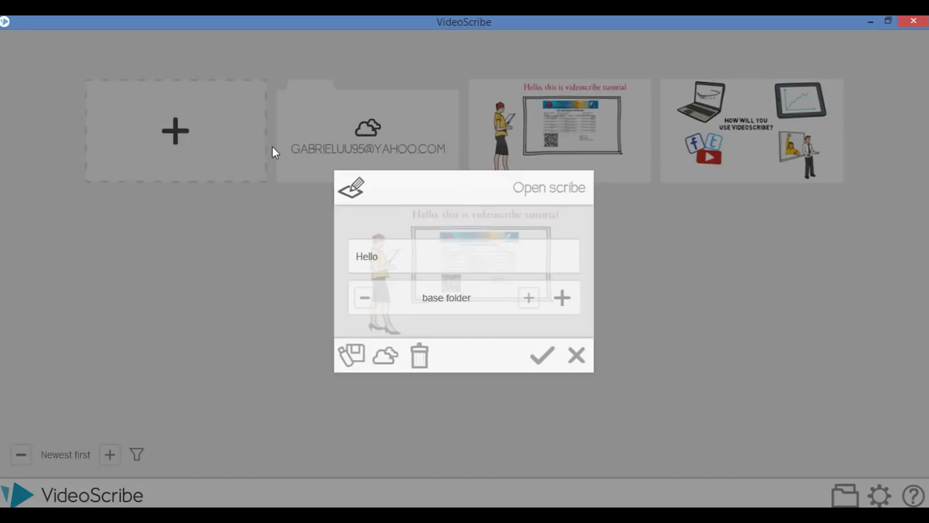
pyautogui.click(585, 359)
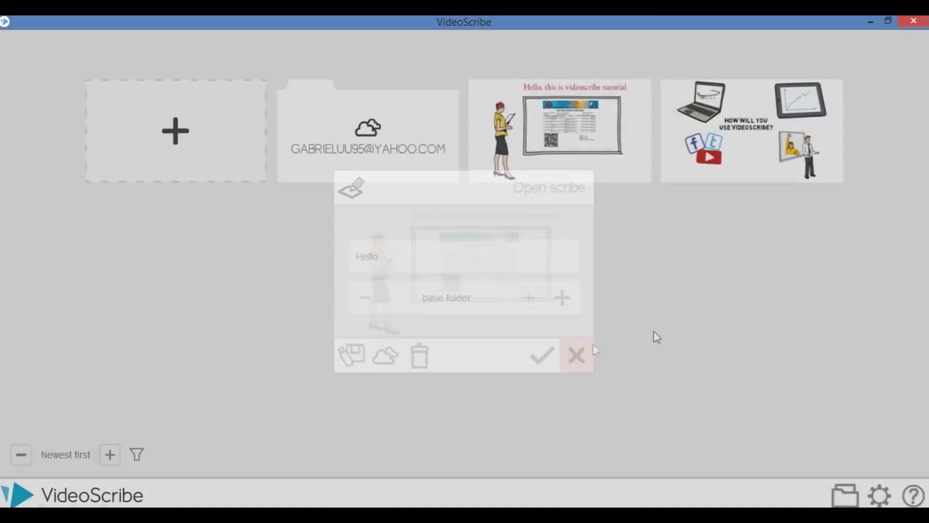